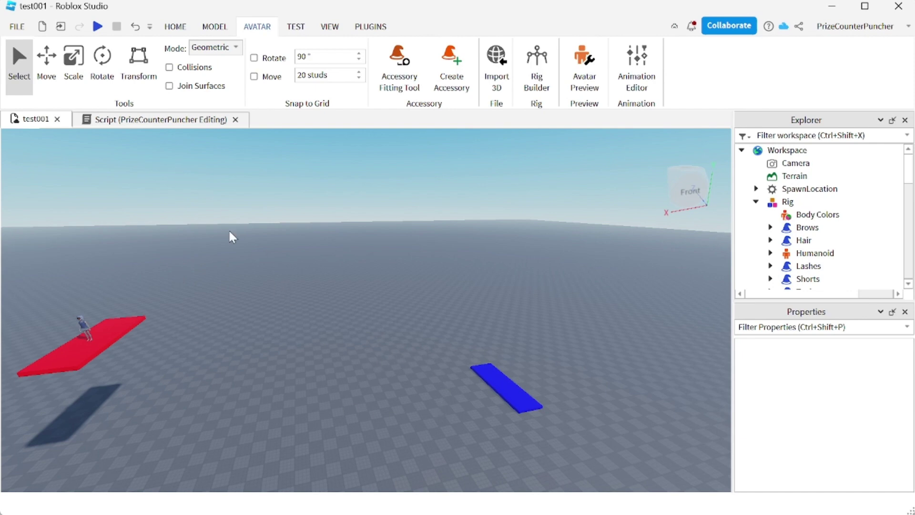
- Select the blue Part2 platform, then the Rig model, in the Explorer
{"action": "left_click", "coordinate": [501, 381]}
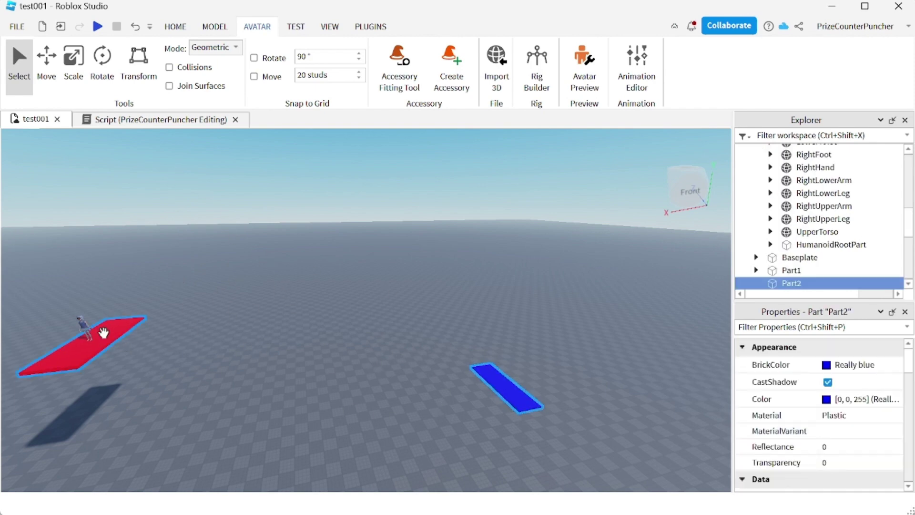
{"action": "left_click", "coordinate": [84, 329]}
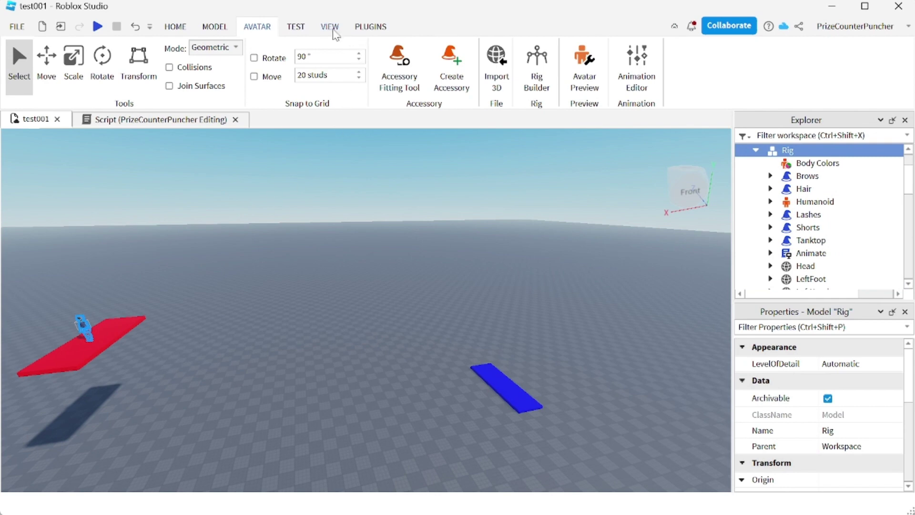
- Show the follow script's code and start a Run test without a player
{"action": "left_click", "coordinate": [162, 122]}
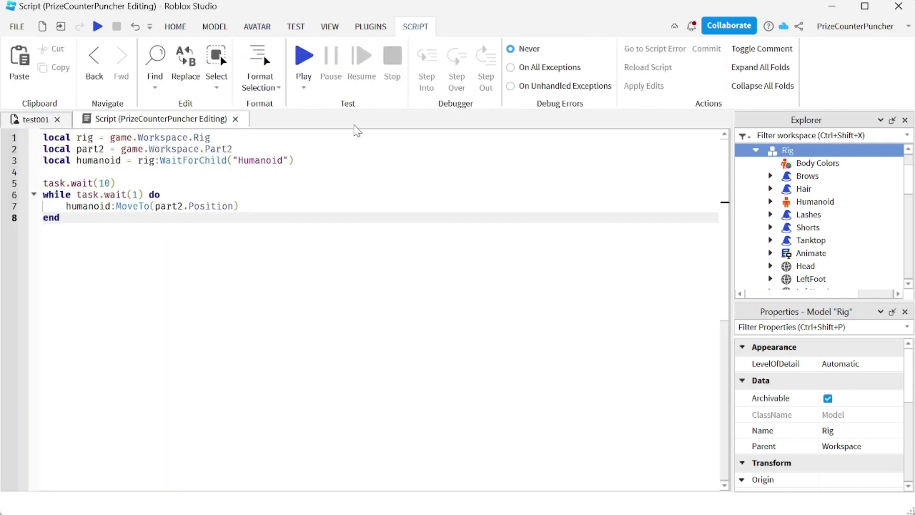
{"action": "left_click", "coordinate": [308, 88]}
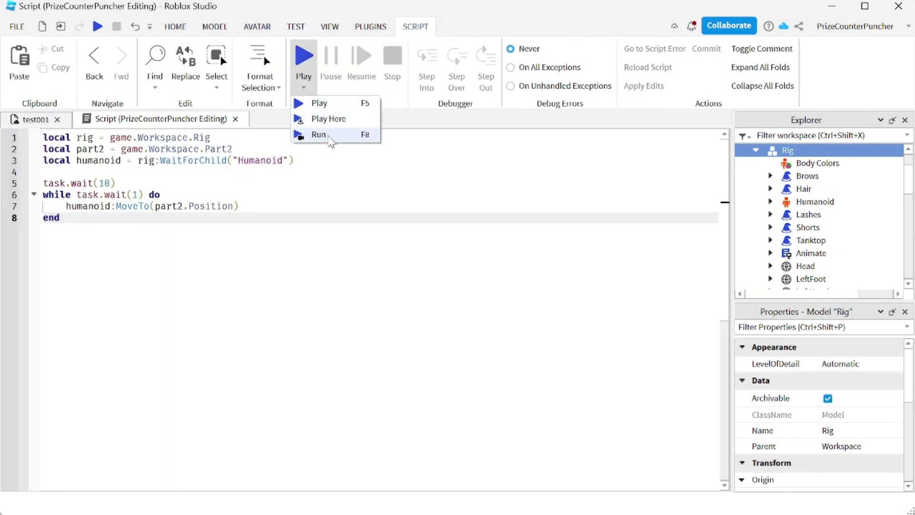
{"action": "left_click", "coordinate": [331, 136]}
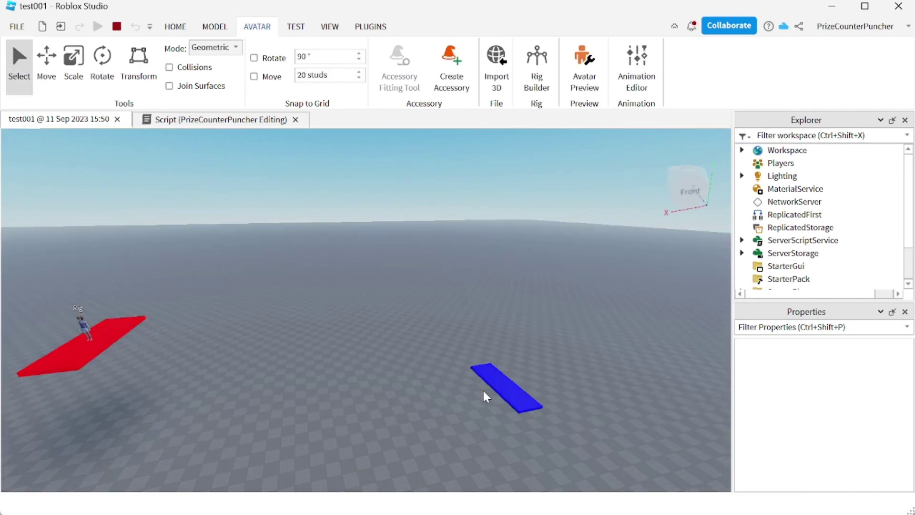
- Drag Part2 around the ground so the Rig follows, then stop the test
{"action": "right_click_drag", "start_coordinate": [209, 357], "coordinate": [110, 370]}
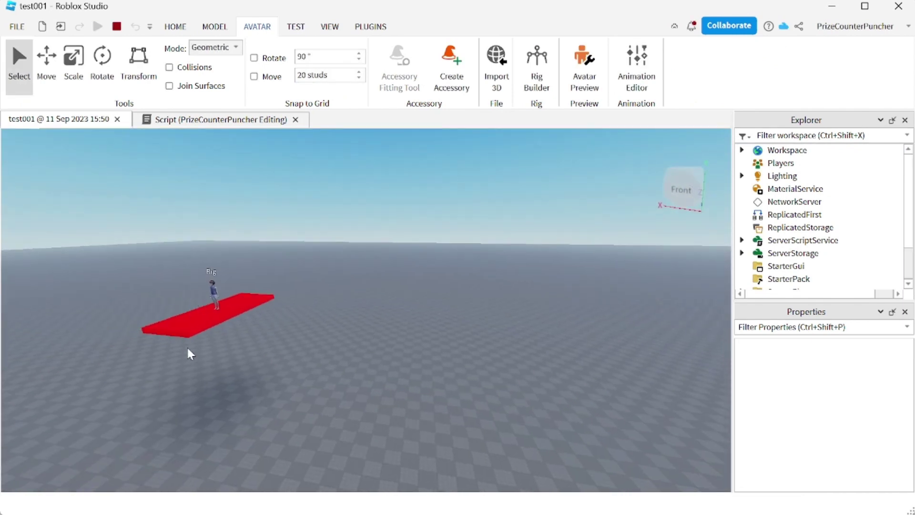
{"action": "right_click_drag", "start_coordinate": [448, 390], "coordinate": [592, 403]}
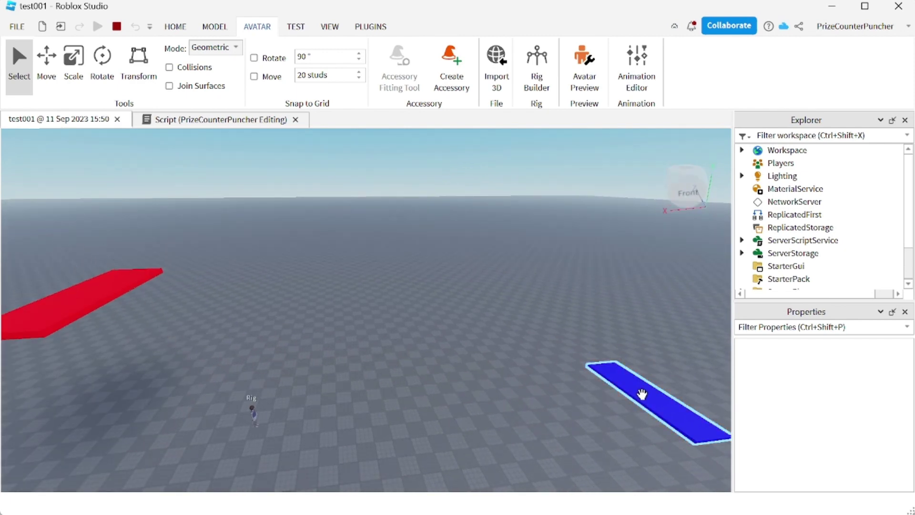
{"action": "mouse_move", "coordinate": [644, 392]}
{"action": "left_mouse_down"}
{"action": "mouse_move", "coordinate": [609, 389]}
{"action": "mouse_move", "coordinate": [319, 259]}
{"action": "mouse_move", "coordinate": [230, 396]}
{"action": "mouse_move", "coordinate": [404, 375]}
{"action": "mouse_move", "coordinate": [448, 380]}
{"action": "mouse_move", "coordinate": [531, 357]}
{"action": "mouse_move", "coordinate": [527, 445]}
{"action": "mouse_move", "coordinate": [289, 411]}
{"action": "mouse_move", "coordinate": [194, 382]}
{"action": "mouse_move", "coordinate": [246, 210]}
{"action": "mouse_move", "coordinate": [608, 349]}
{"action": "mouse_move", "coordinate": [620, 369]}
{"action": "mouse_move", "coordinate": [288, 329]}
{"action": "mouse_move", "coordinate": [165, 297]}
{"action": "mouse_move", "coordinate": [172, 284]}
{"action": "mouse_move", "coordinate": [321, 391]}
{"action": "mouse_move", "coordinate": [607, 356]}
{"action": "mouse_move", "coordinate": [673, 377]}
{"action": "mouse_move", "coordinate": [434, 325]}
{"action": "mouse_move", "coordinate": [351, 325]}
{"action": "left_mouse_up"}
{"action": "scroll", "coordinate": [194, 382], "scroll_direction": "up", "scroll_amount": 5}
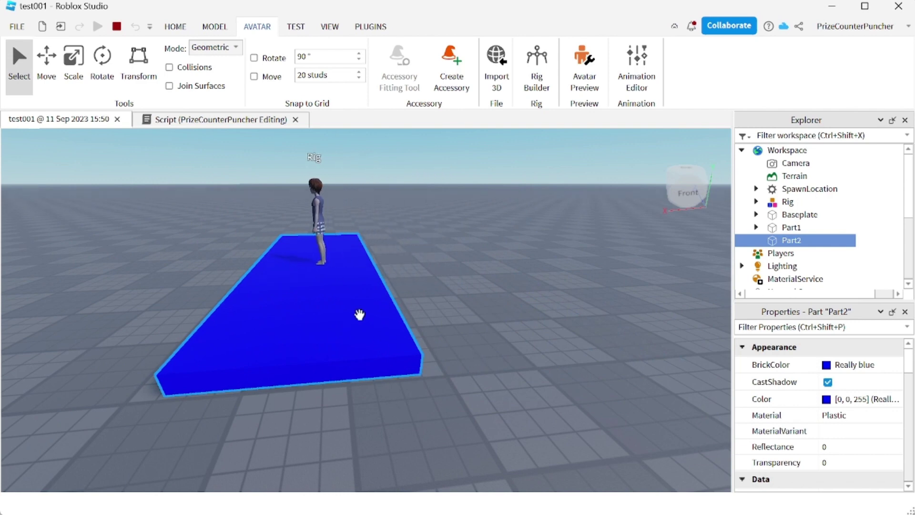
{"action": "mouse_move", "coordinate": [360, 315]}
{"action": "left_mouse_down"}
{"action": "mouse_move", "coordinate": [623, 310]}
{"action": "mouse_move", "coordinate": [246, 313]}
{"action": "mouse_move", "coordinate": [149, 302]}
{"action": "mouse_move", "coordinate": [164, 358]}
{"action": "mouse_move", "coordinate": [344, 416]}
{"action": "mouse_move", "coordinate": [514, 420]}
{"action": "left_mouse_up"}
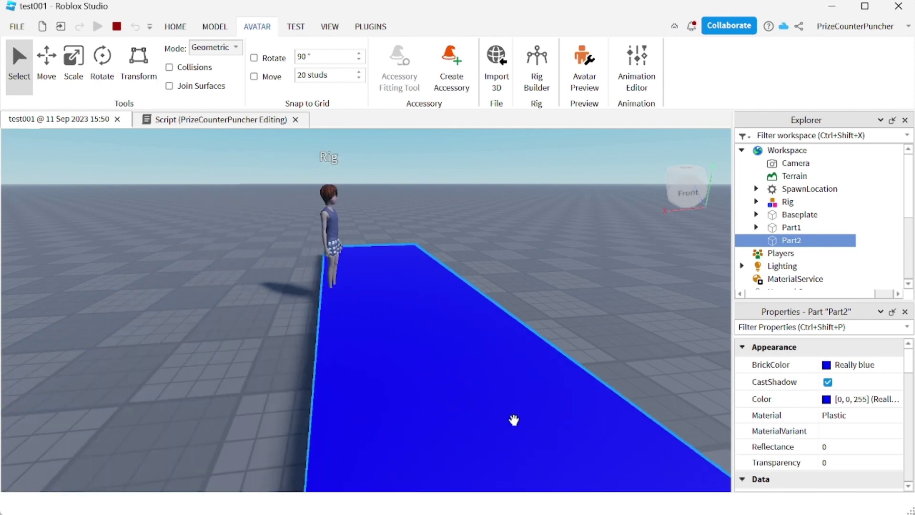
{"action": "key", "text": "shift+F5"}
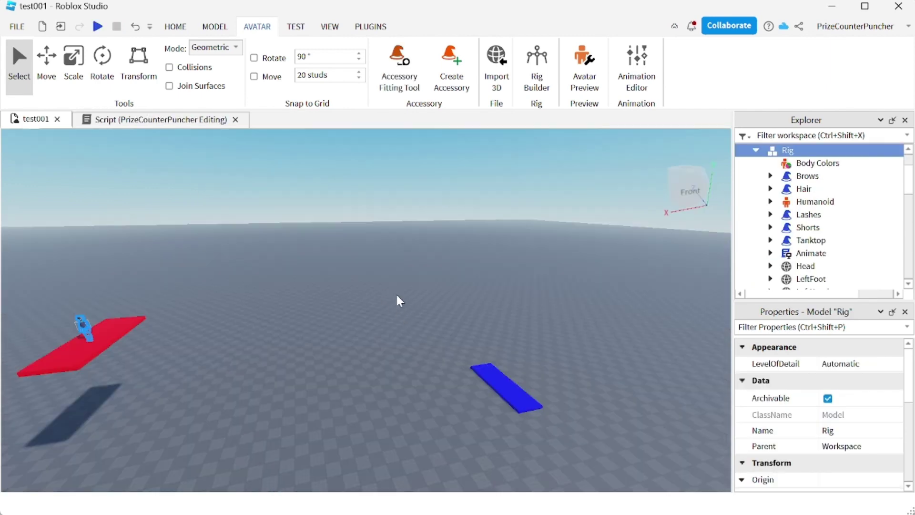
{"action": "scroll", "coordinate": [592, 299], "scroll_direction": "up", "scroll_amount": 1, "text": "shift"}
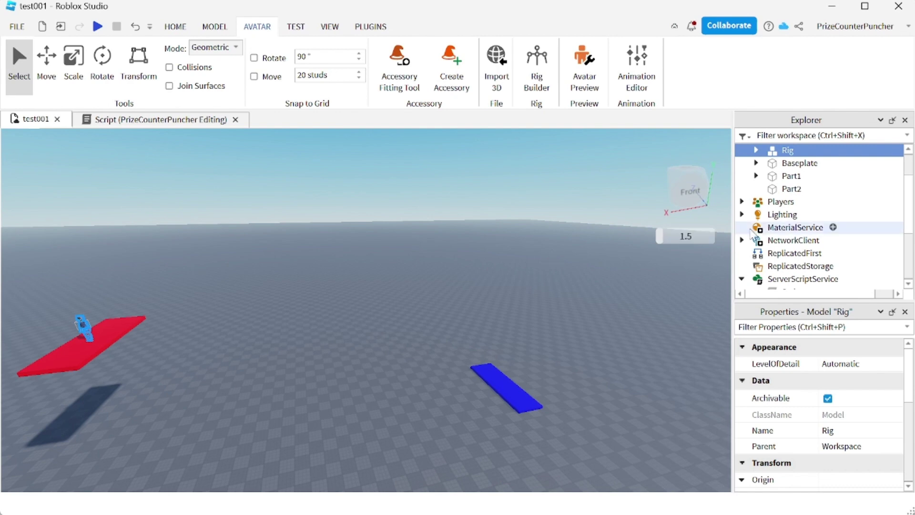
- Delete the old Rig model from the Explorer's context menu
{"action": "right_click", "coordinate": [784, 149]}
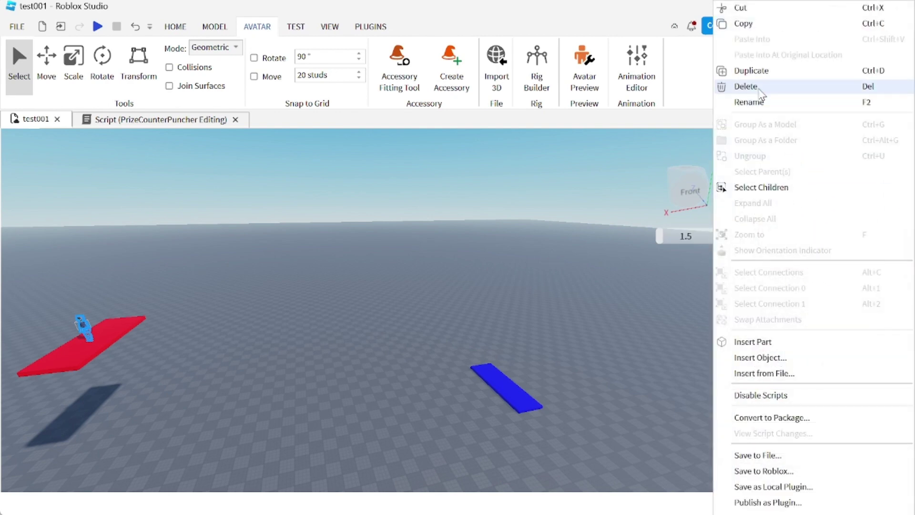
{"action": "left_click", "coordinate": [746, 87]}
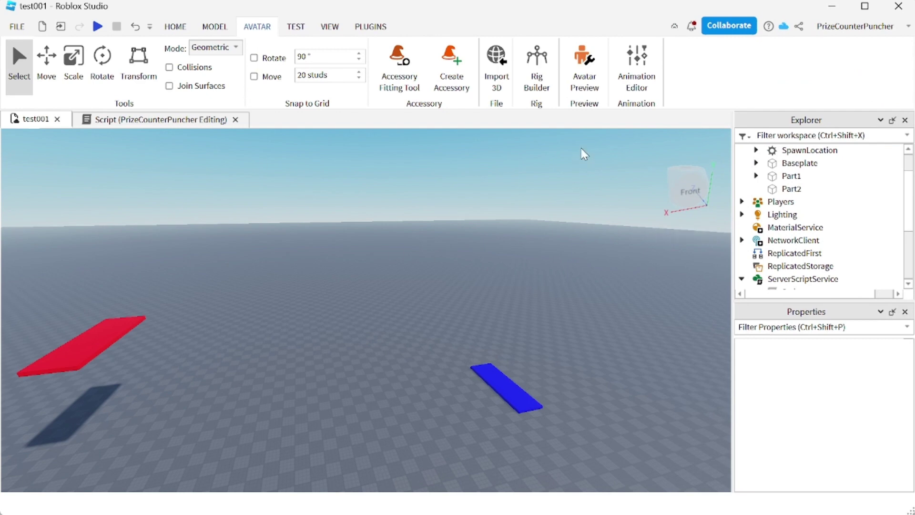
- Generate an R15 rig with Rig Builder and drag it onto the red part
{"action": "left_click", "coordinate": [536, 78]}
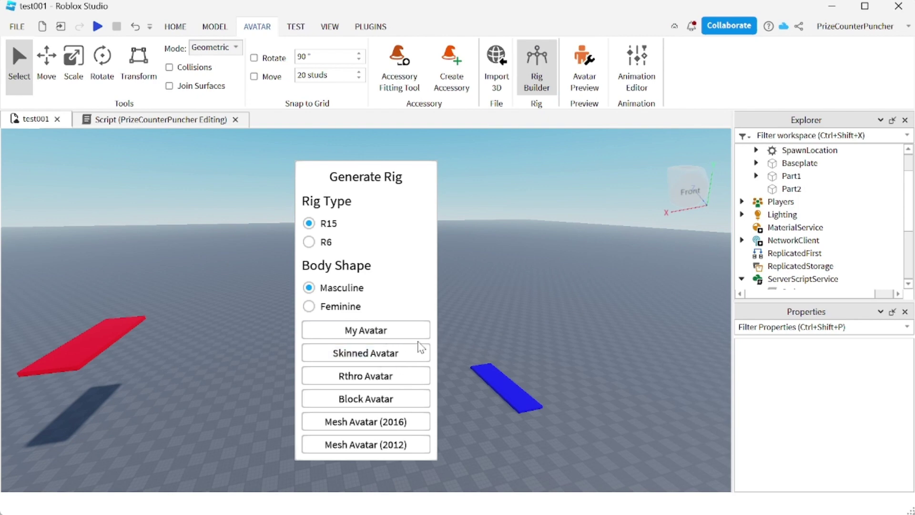
{"action": "left_click", "coordinate": [419, 347]}
{"action": "mouse_move", "coordinate": [363, 268]}
{"action": "left_mouse_down"}
{"action": "mouse_move", "coordinate": [108, 321]}
{"action": "mouse_move", "coordinate": [108, 356]}
{"action": "left_mouse_up"}
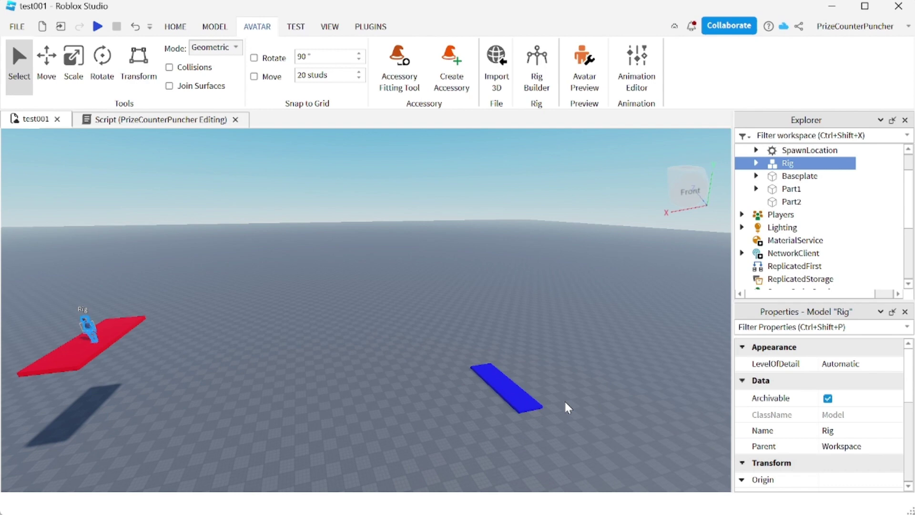
{"action": "scroll", "coordinate": [819, 259], "scroll_direction": "down", "scroll_amount": 3}
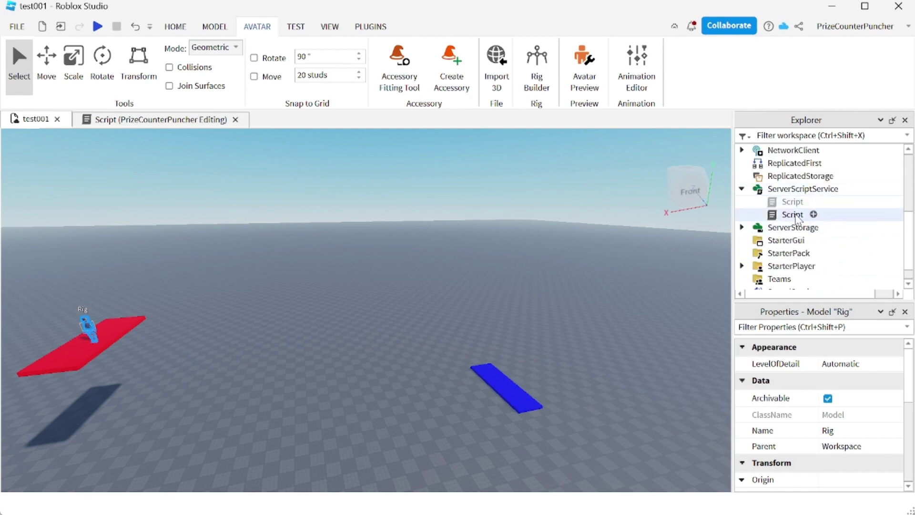
- Check the second Script's code, then expand the Rig and select its Animate LocalScript
{"action": "double_click", "coordinate": [794, 214]}
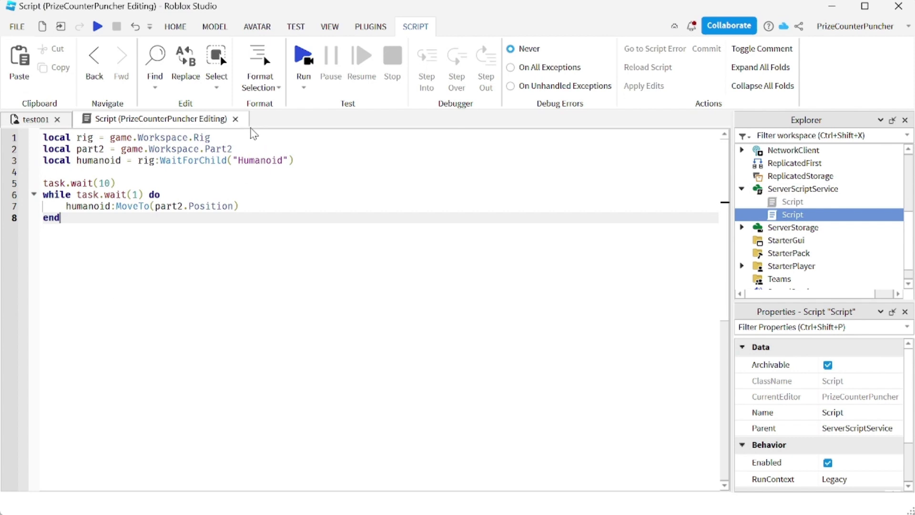
{"action": "left_click", "coordinate": [235, 119]}
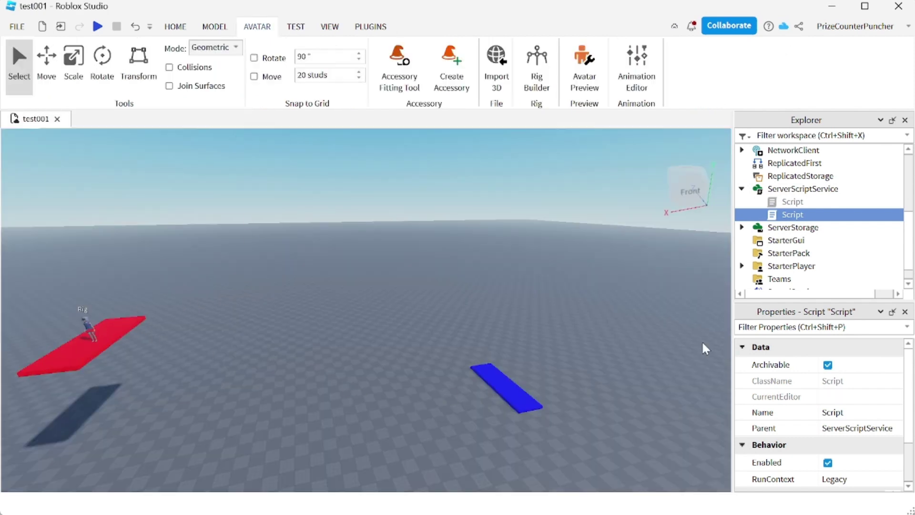
{"action": "scroll", "coordinate": [844, 258], "scroll_direction": "up", "scroll_amount": 2}
{"action": "scroll", "coordinate": [858, 262], "scroll_direction": "up", "scroll_amount": 2}
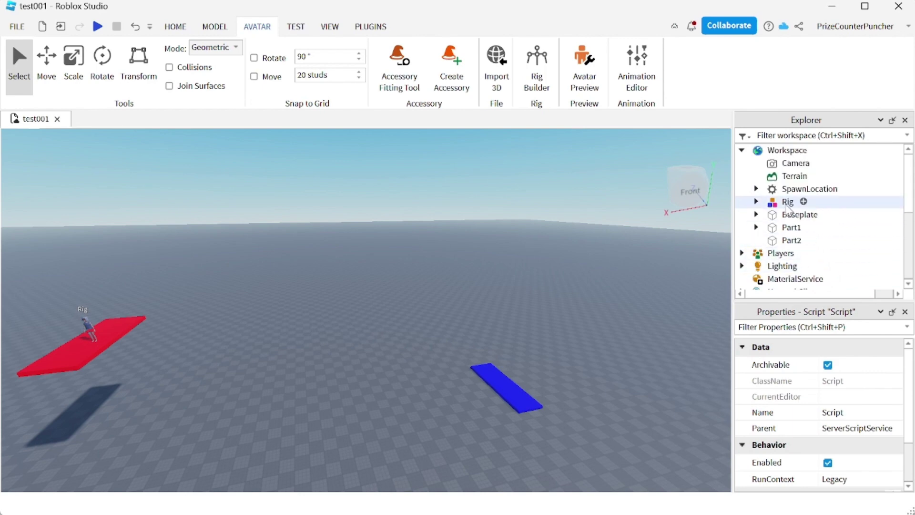
{"action": "double_click", "coordinate": [789, 205]}
{"action": "scroll", "coordinate": [820, 238], "scroll_direction": "down", "scroll_amount": 1}
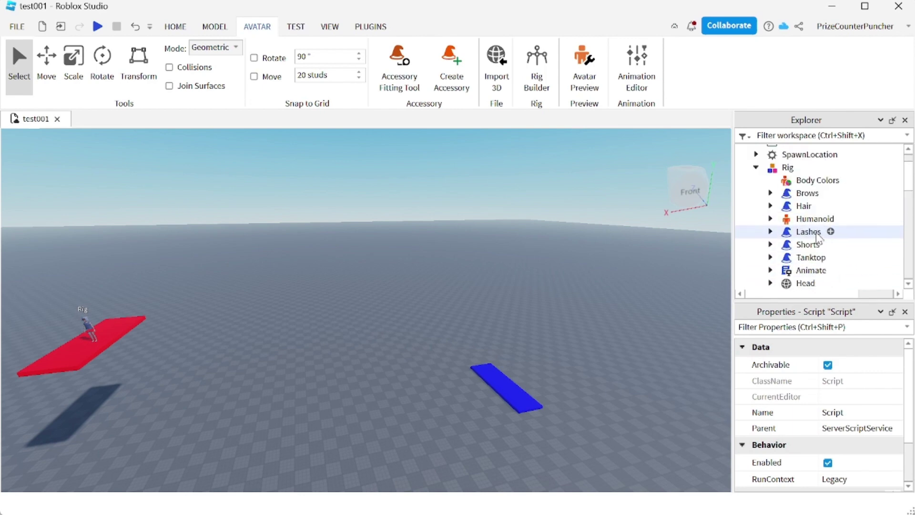
{"action": "scroll", "coordinate": [820, 237], "scroll_direction": "down", "scroll_amount": 1}
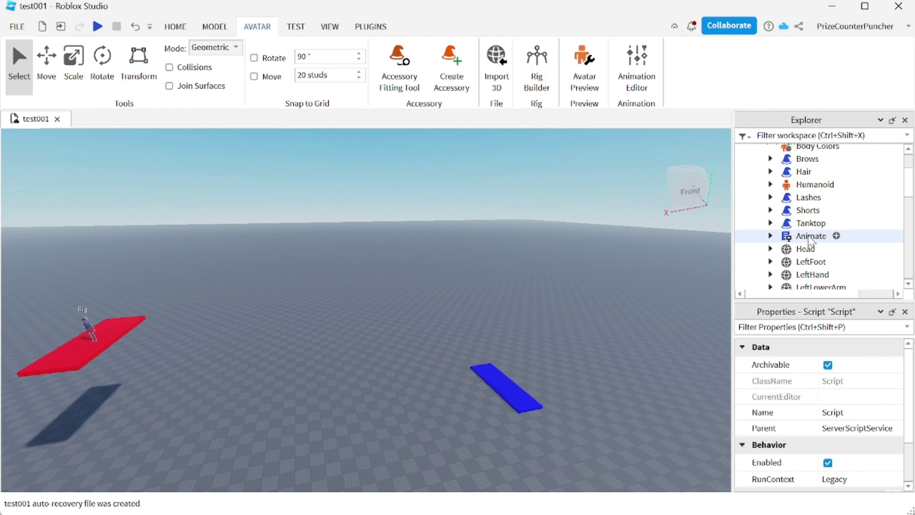
{"action": "left_click", "coordinate": [812, 241]}
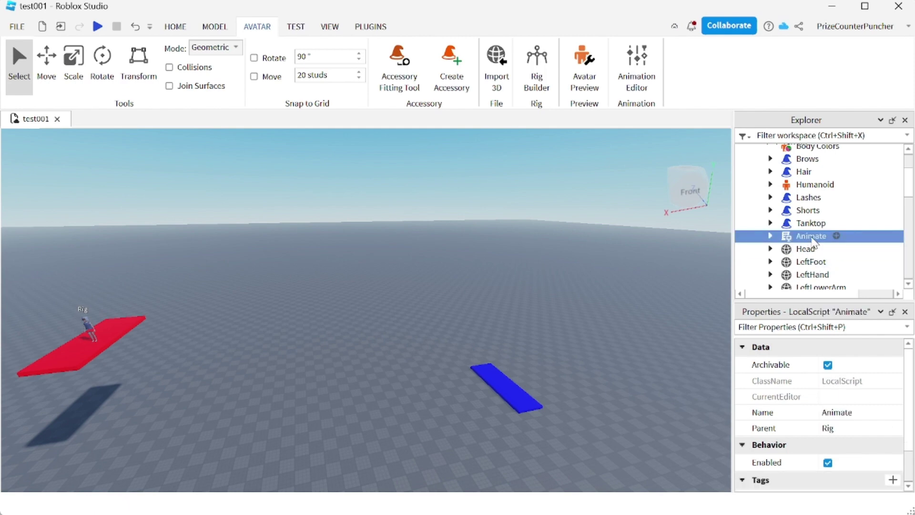
{"action": "scroll", "coordinate": [812, 184], "scroll_direction": "up", "scroll_amount": 2}
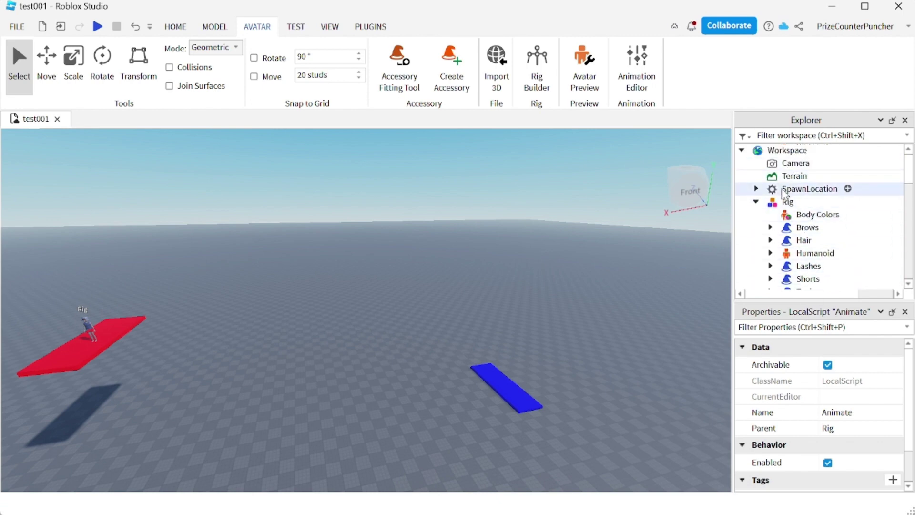
{"action": "scroll", "coordinate": [787, 193], "scroll_direction": "down", "scroll_amount": 2}
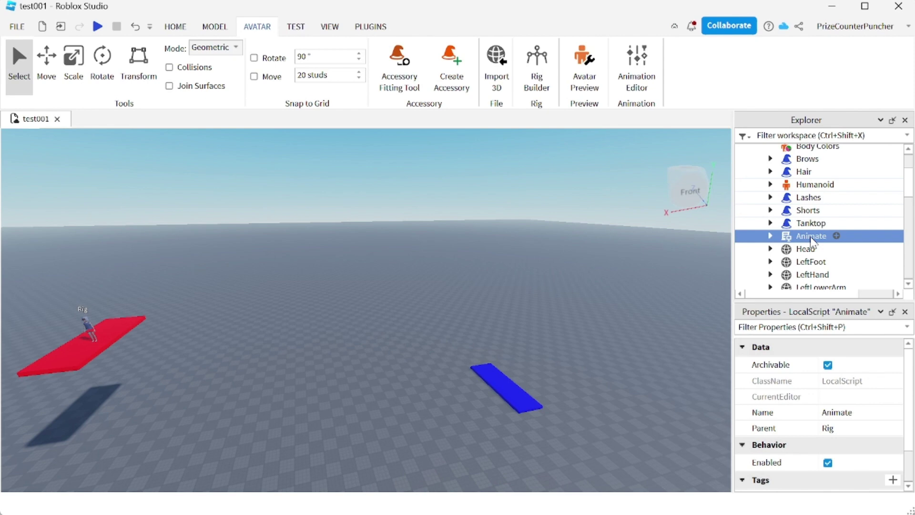
{"action": "scroll", "coordinate": [812, 243], "scroll_direction": "up", "scroll_amount": 2}
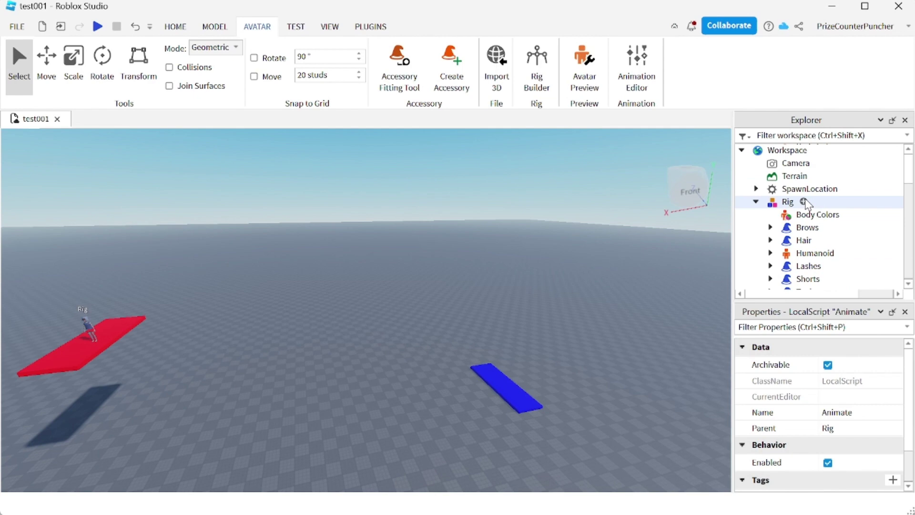
- Insert a Script into the Rig and rename it Animate
{"action": "left_click", "coordinate": [804, 202]}
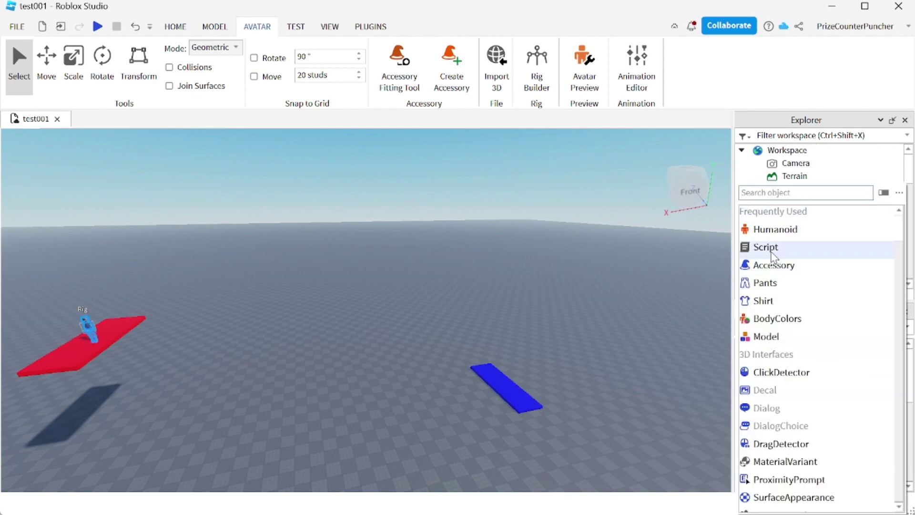
{"action": "left_click", "coordinate": [763, 248]}
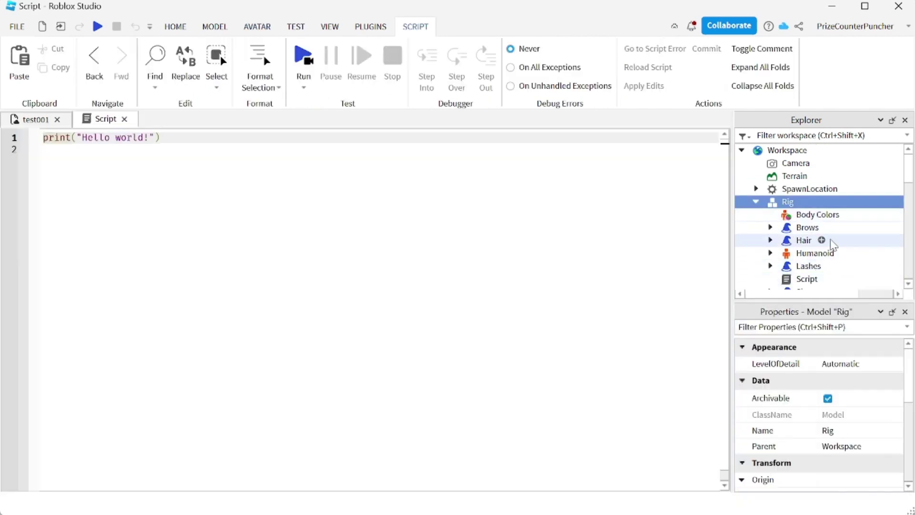
{"action": "scroll", "coordinate": [833, 245], "scroll_direction": "down", "scroll_amount": 2}
{"action": "left_click", "coordinate": [810, 215]}
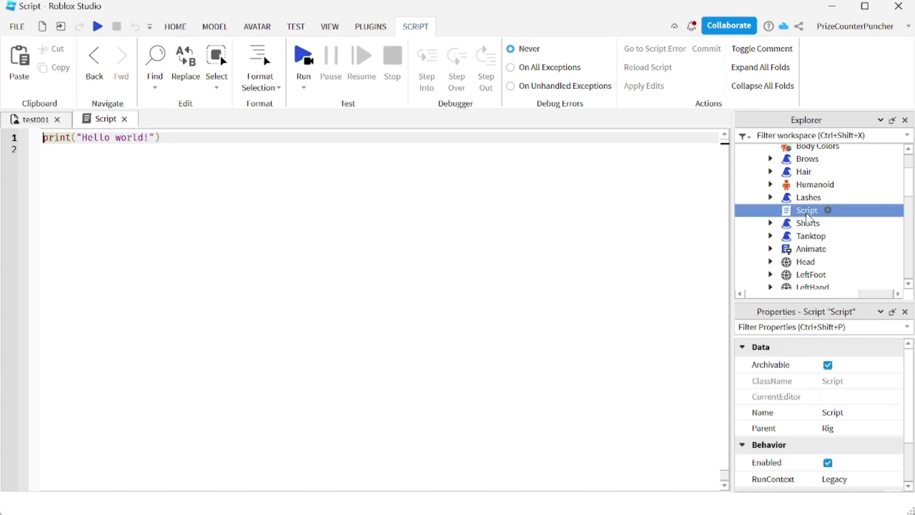
{"action": "left_click", "coordinate": [808, 213]}
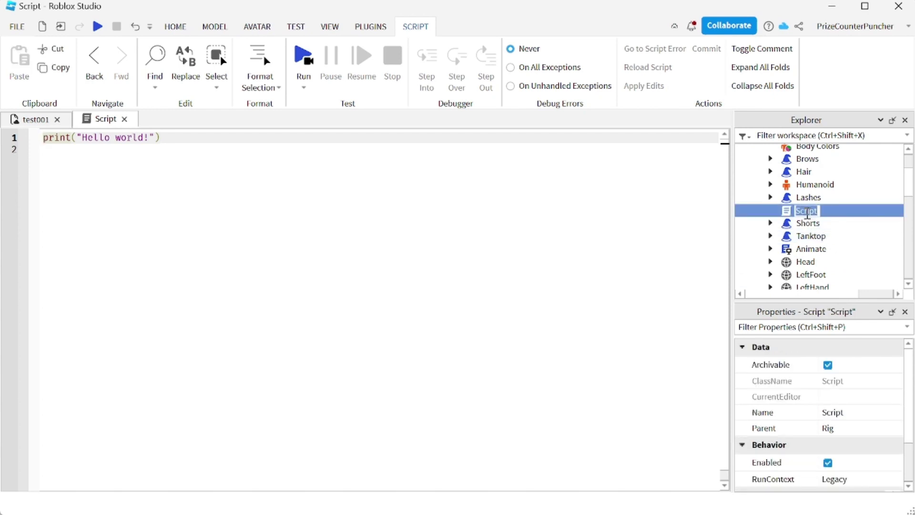
{"action": "type", "text": "Anim"}
{"action": "type", "text": "ate"}
{"action": "key", "text": "Return"}
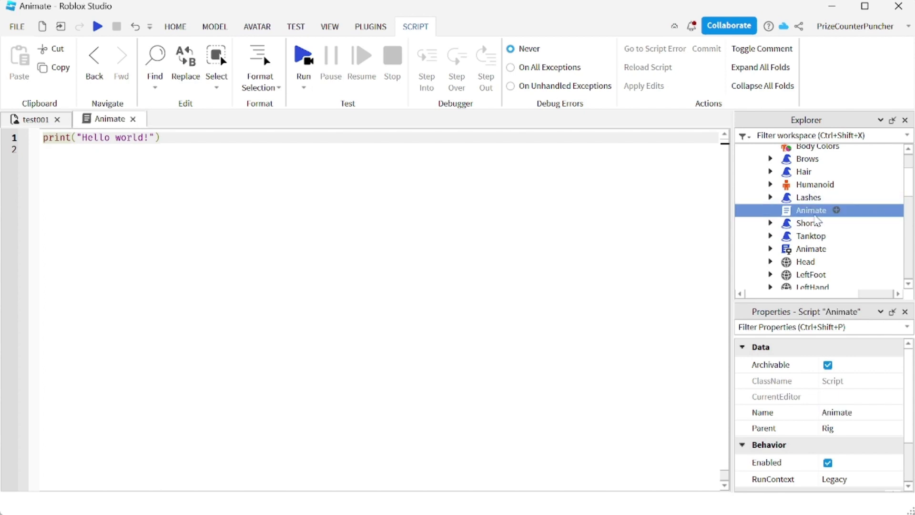
- Cut the LocalScript's children, ScaleDampeningPercent through PlayEmote, and paste them into the new Animate
{"action": "left_click", "coordinate": [816, 253]}
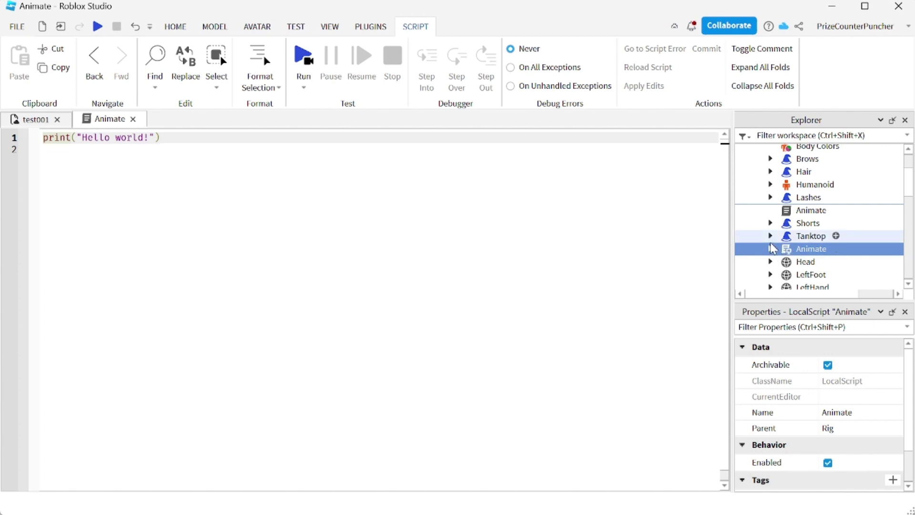
{"action": "left_click", "coordinate": [771, 249]}
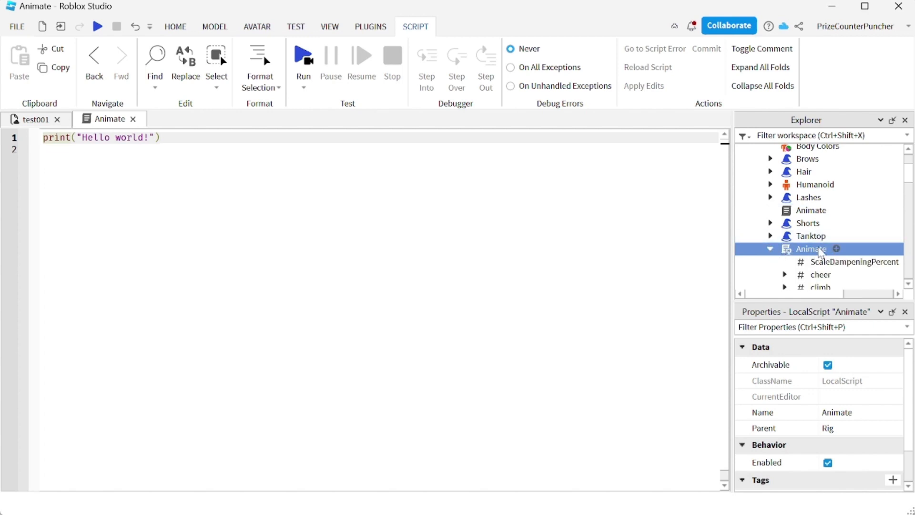
{"action": "scroll", "coordinate": [820, 253], "scroll_direction": "up", "scroll_amount": 1}
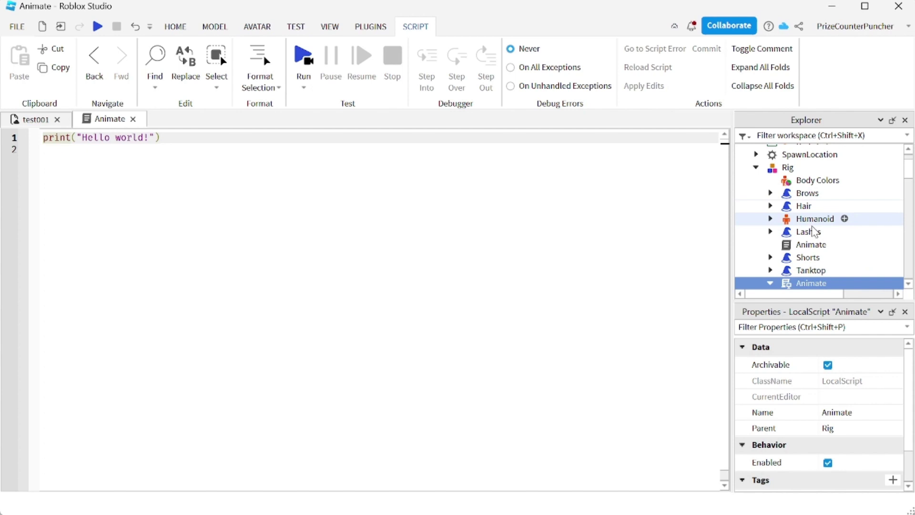
{"action": "scroll", "coordinate": [816, 243], "scroll_direction": "down", "scroll_amount": 2}
{"action": "scroll", "coordinate": [816, 243], "scroll_direction": "down", "scroll_amount": 1}
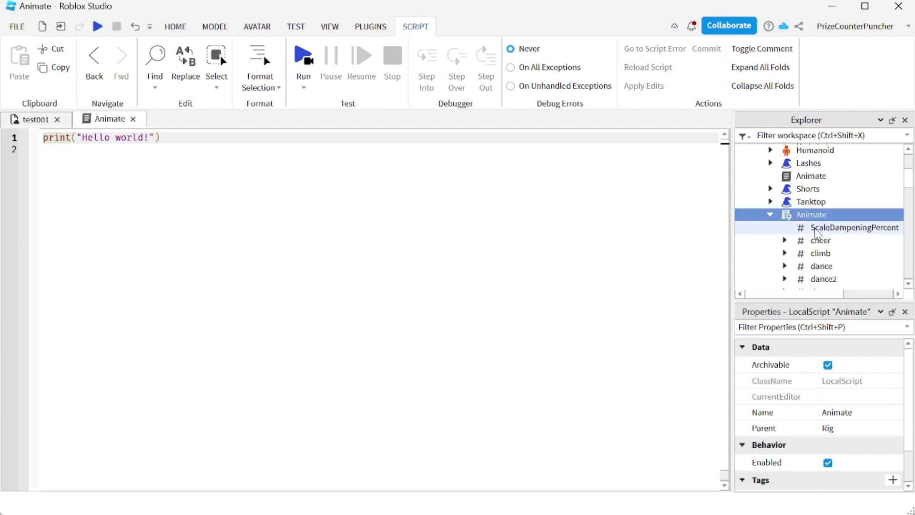
{"action": "left_click", "coordinate": [820, 231]}
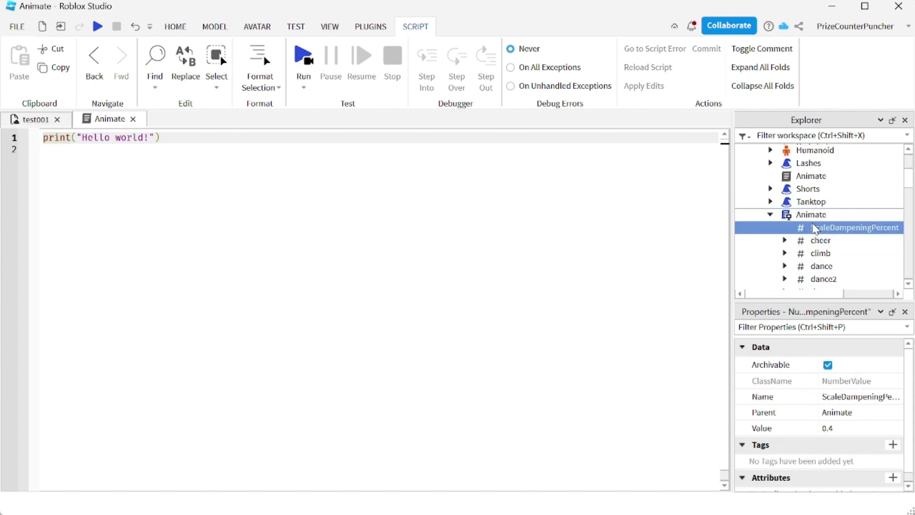
{"action": "scroll", "coordinate": [817, 230], "scroll_direction": "down", "scroll_amount": 2}
{"action": "scroll", "coordinate": [817, 231], "scroll_direction": "down", "scroll_amount": 2}
{"action": "scroll", "coordinate": [817, 231], "scroll_direction": "down", "scroll_amount": 1}
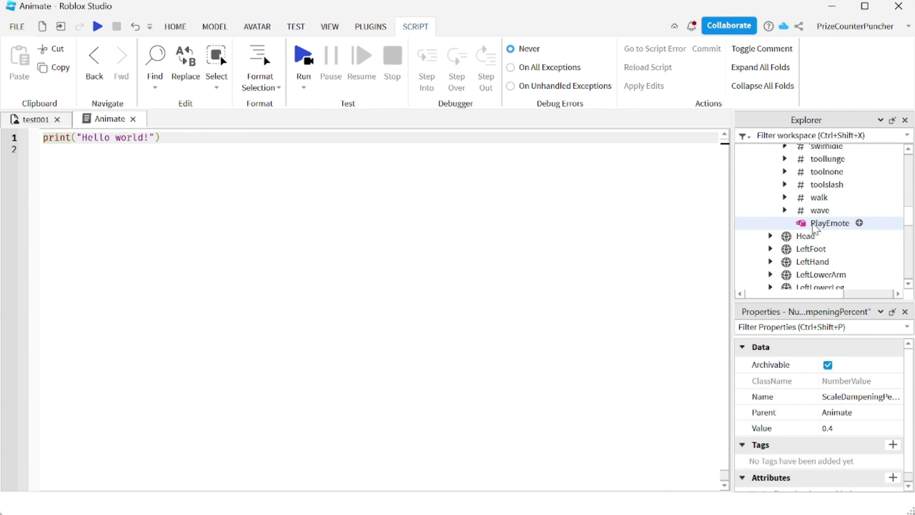
{"action": "left_click", "coordinate": [816, 230], "text": "shift"}
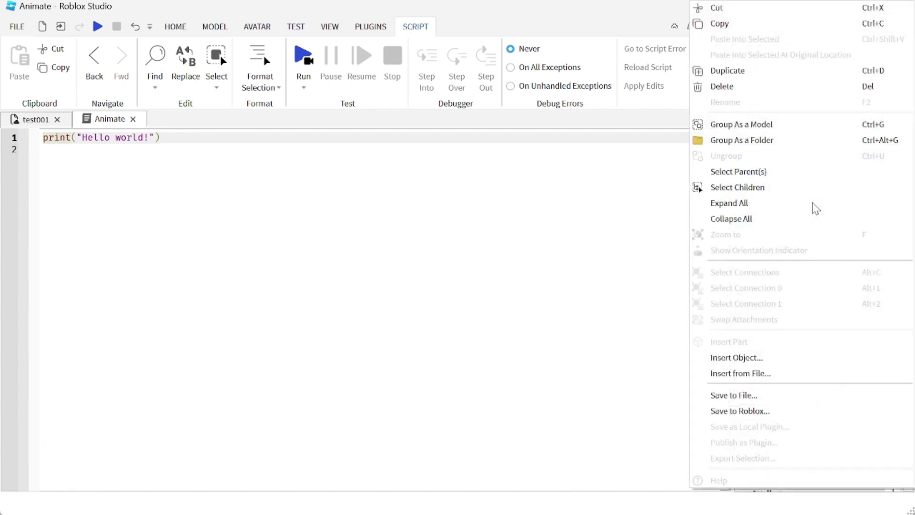
{"action": "right_click", "coordinate": [817, 209]}
{"action": "left_click", "coordinate": [728, 10]}
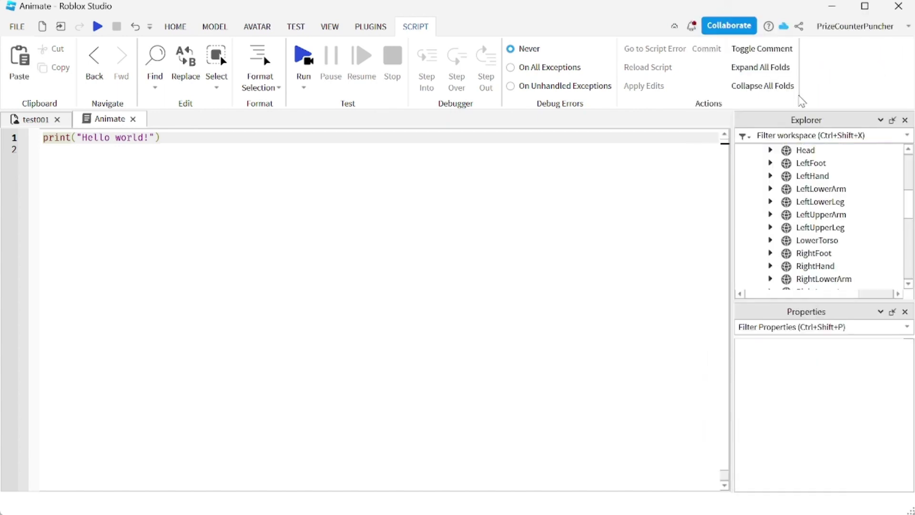
{"action": "scroll", "coordinate": [878, 250], "scroll_direction": "up", "scroll_amount": 3}
{"action": "scroll", "coordinate": [877, 248], "scroll_direction": "up", "scroll_amount": 2}
{"action": "scroll", "coordinate": [866, 236], "scroll_direction": "down", "scroll_amount": 1}
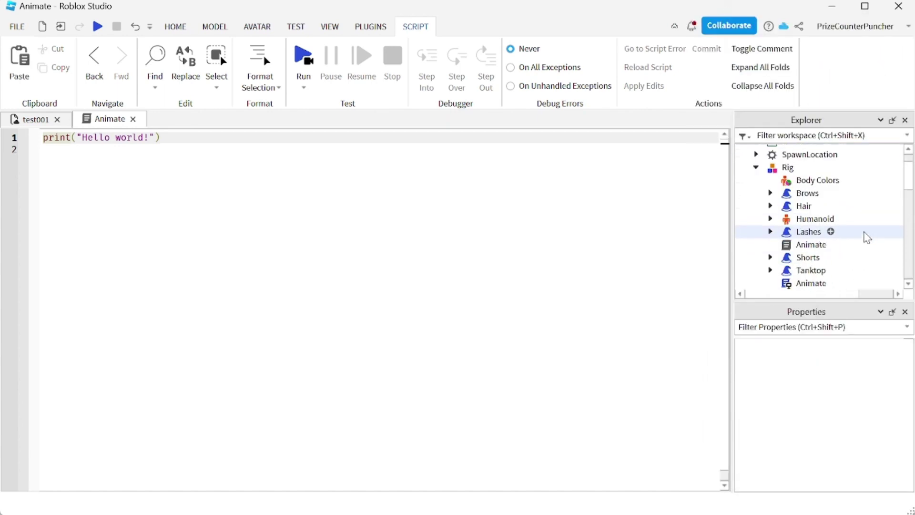
{"action": "mouse_move", "coordinate": [811, 245]}
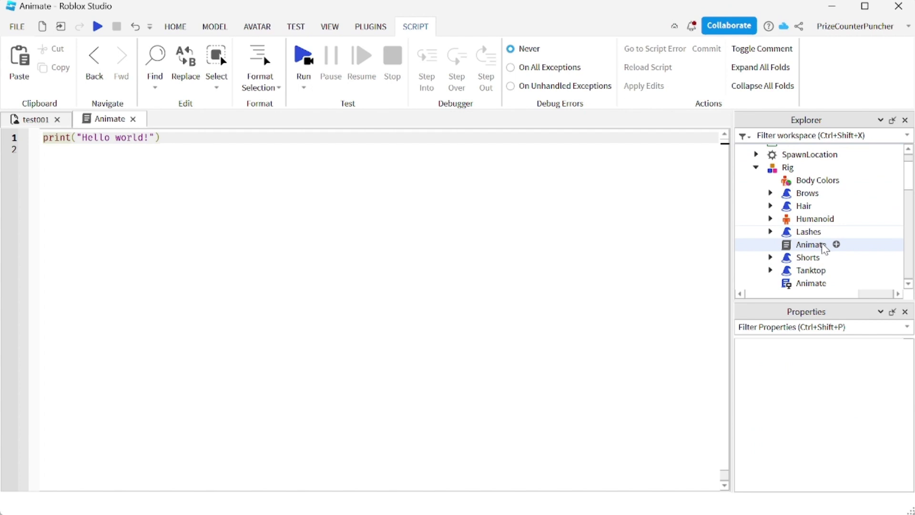
{"action": "left_click", "coordinate": [820, 247]}
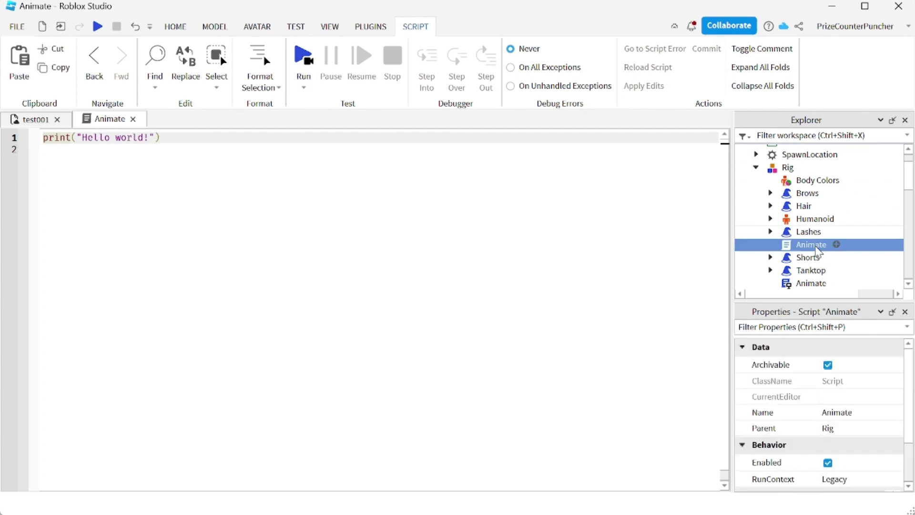
{"action": "right_click", "coordinate": [819, 252]}
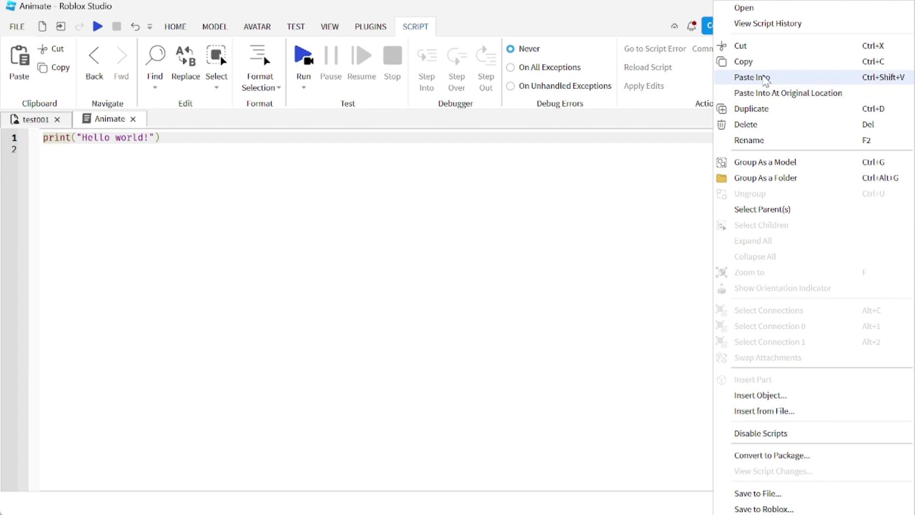
{"action": "left_click", "coordinate": [767, 78]}
{"action": "scroll", "coordinate": [859, 213], "scroll_direction": "down", "scroll_amount": 3}
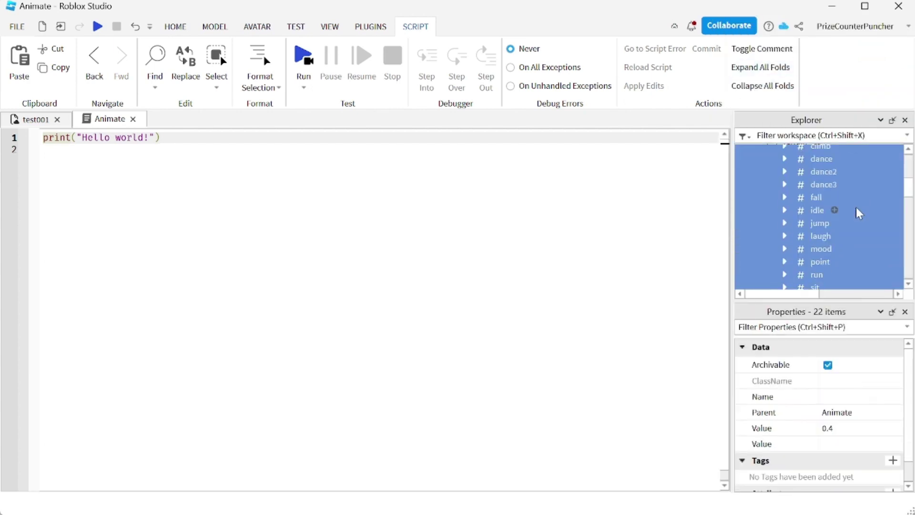
{"action": "scroll", "coordinate": [859, 213], "scroll_direction": "down", "scroll_amount": 5}
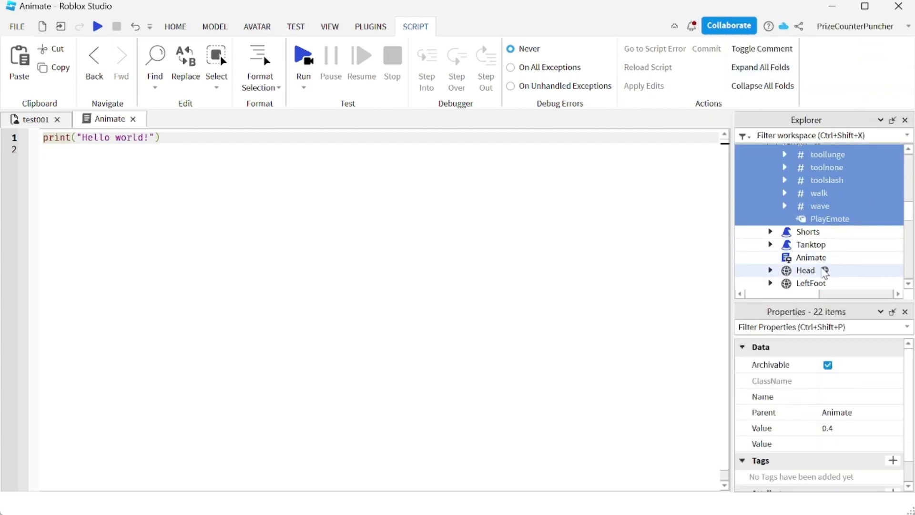
{"action": "mouse_move", "coordinate": [811, 258]}
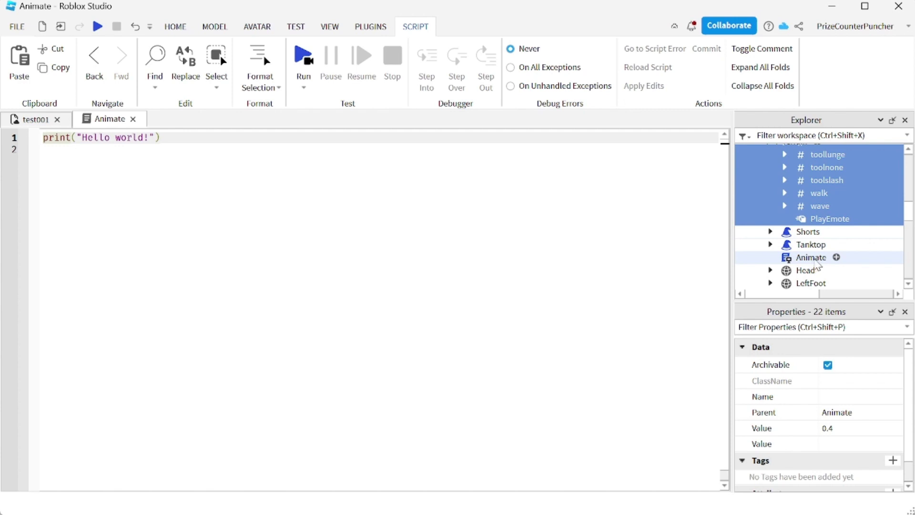
- Open the Animate LocalScript and delete all of its code
{"action": "double_click", "coordinate": [818, 262]}
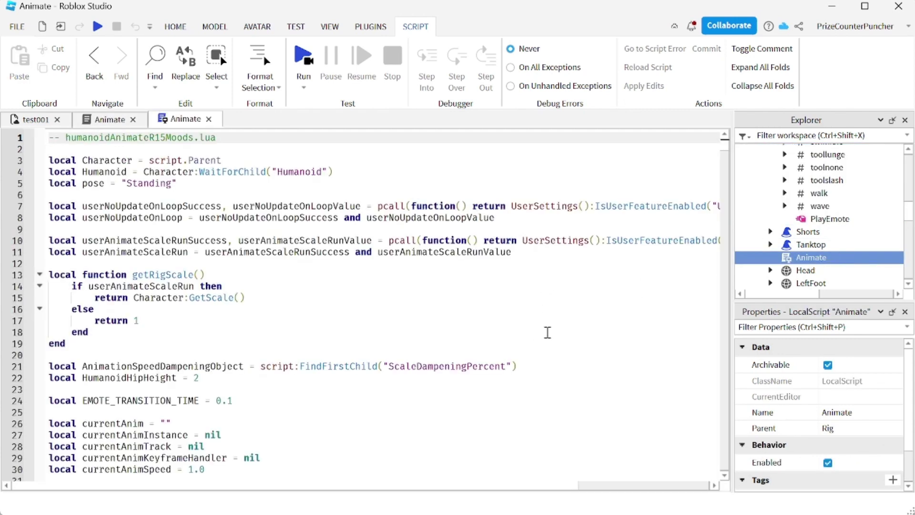
{"action": "left_click", "coordinate": [548, 333]}
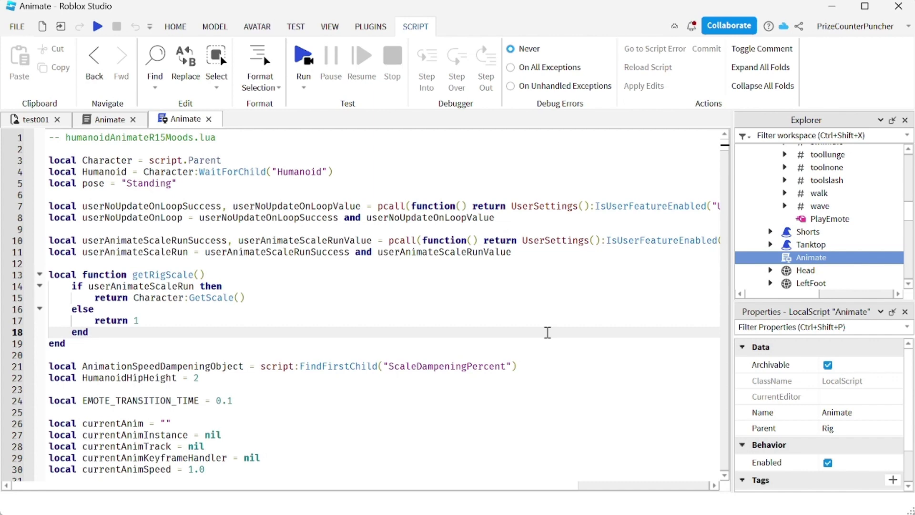
{"action": "key", "text": "ctrl+a"}
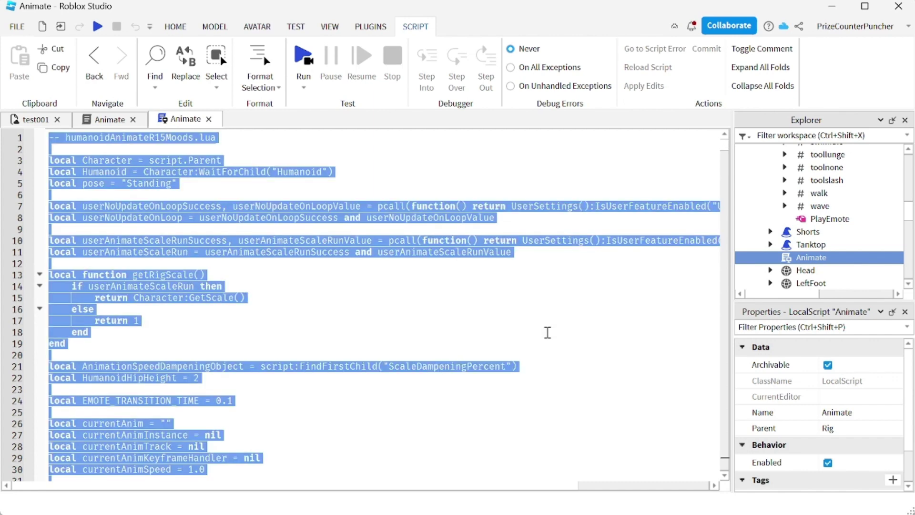
{"action": "key", "text": "BackSpace"}
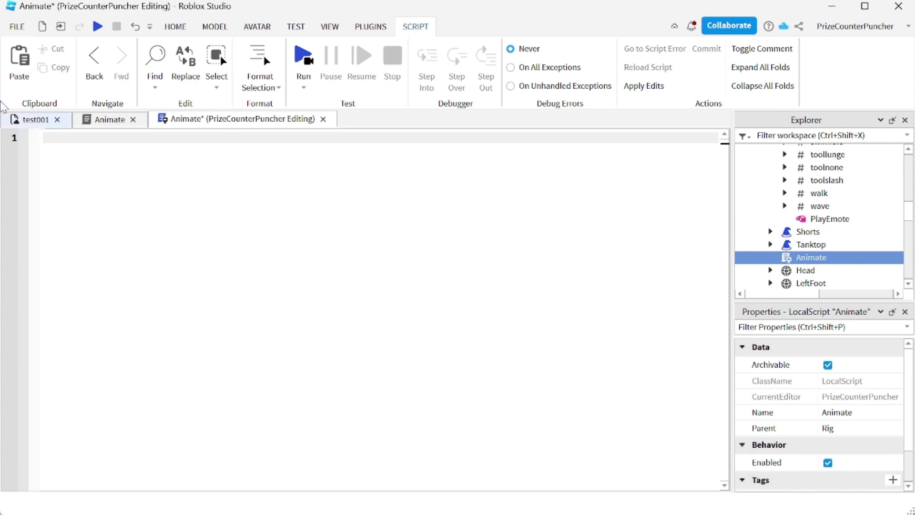
- Replace the new Animate script's Hello world line with the pasted animation code
{"action": "left_click", "coordinate": [119, 127]}
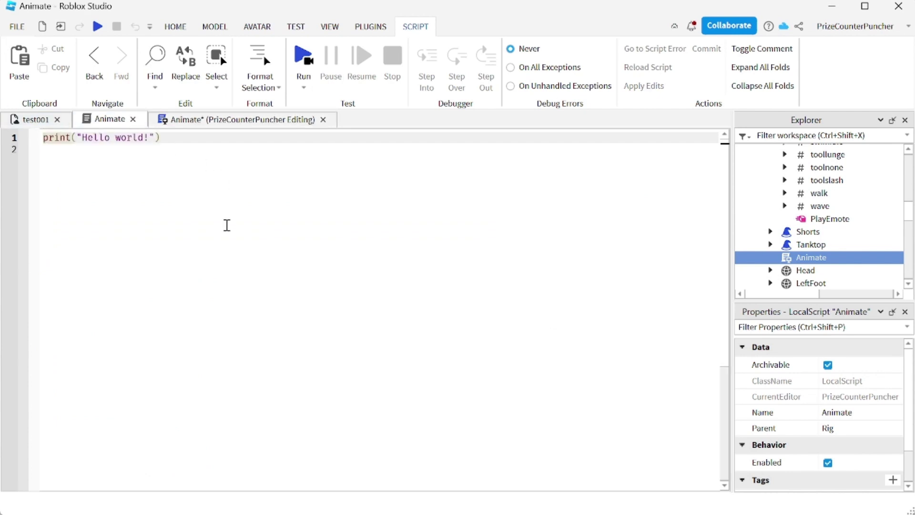
{"action": "key", "text": "ctrl+a"}
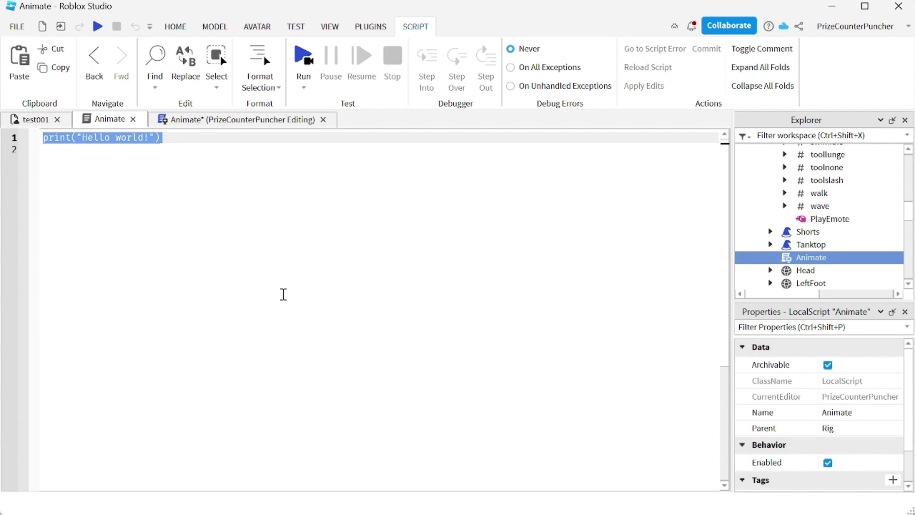
{"action": "key", "text": "BackSpace"}
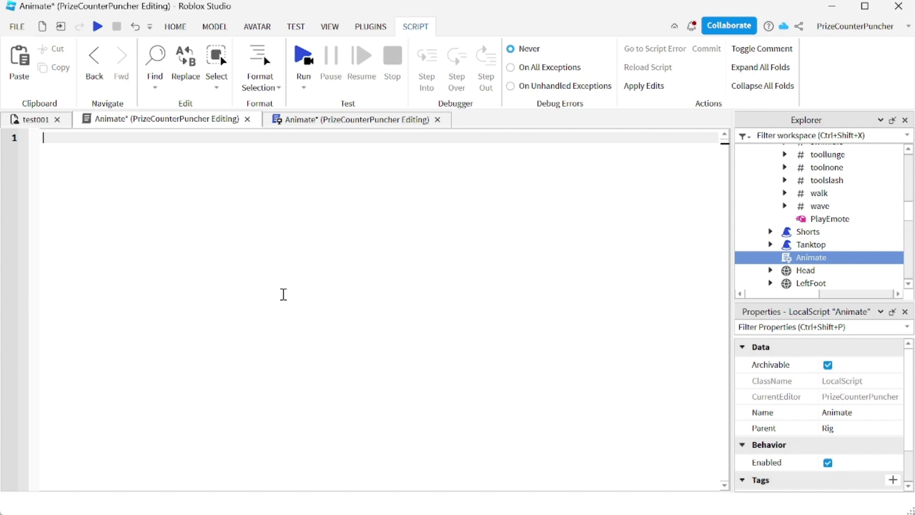
{"action": "key", "text": "ctrl+v"}
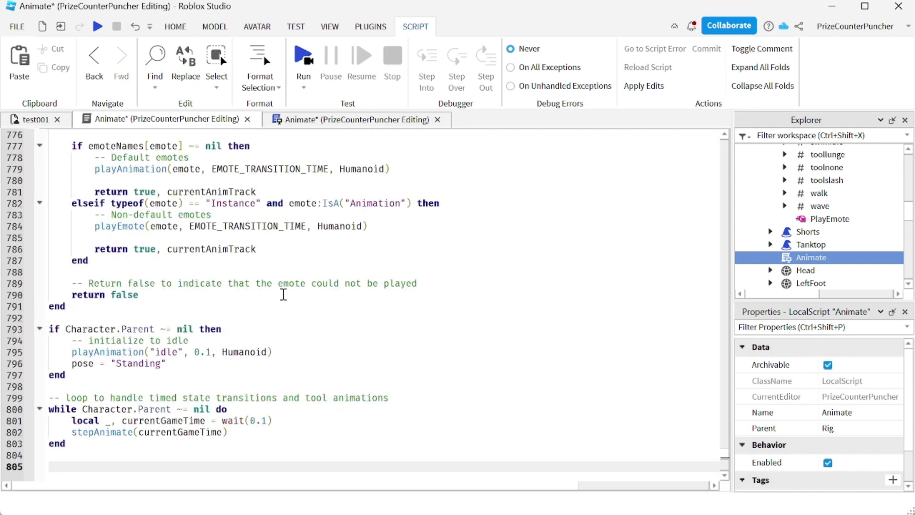
{"action": "left_click", "coordinate": [394, 123]}
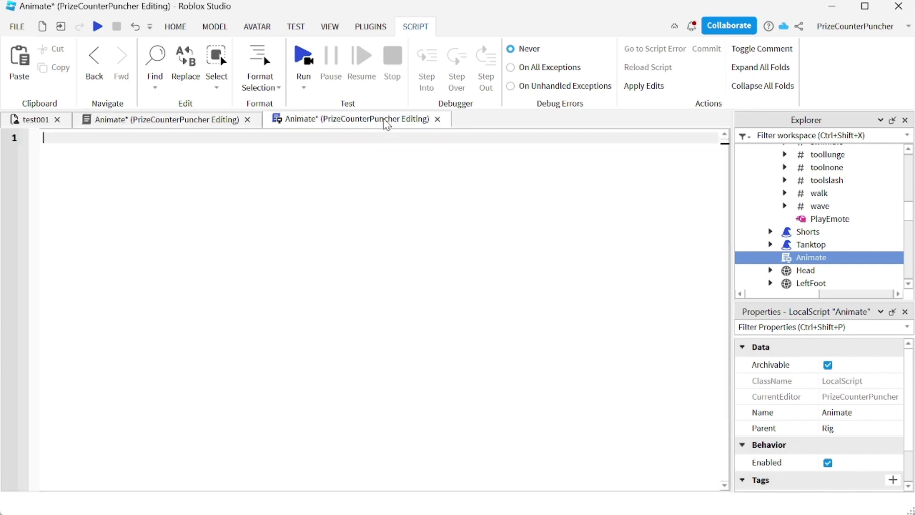
- Delete the empty Animate LocalScript, closing its editor after the being-edited error
{"action": "mouse_move", "coordinate": [811, 258]}
{"action": "right_click", "coordinate": [814, 264]}
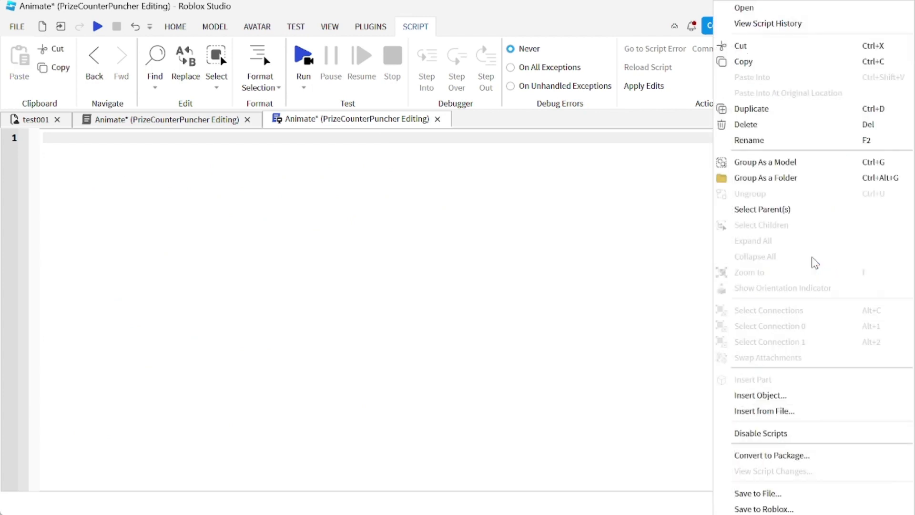
{"action": "left_click", "coordinate": [746, 124]}
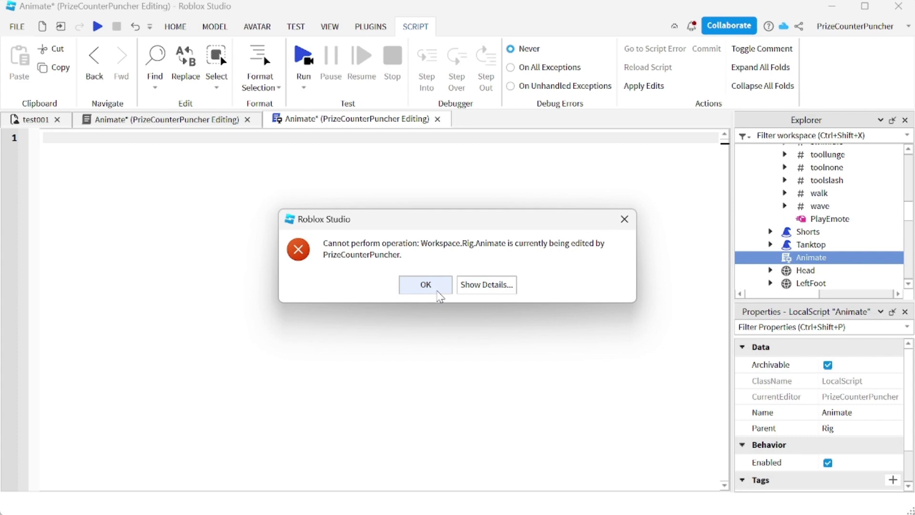
{"action": "left_click", "coordinate": [439, 292]}
{"action": "left_click", "coordinate": [437, 120]}
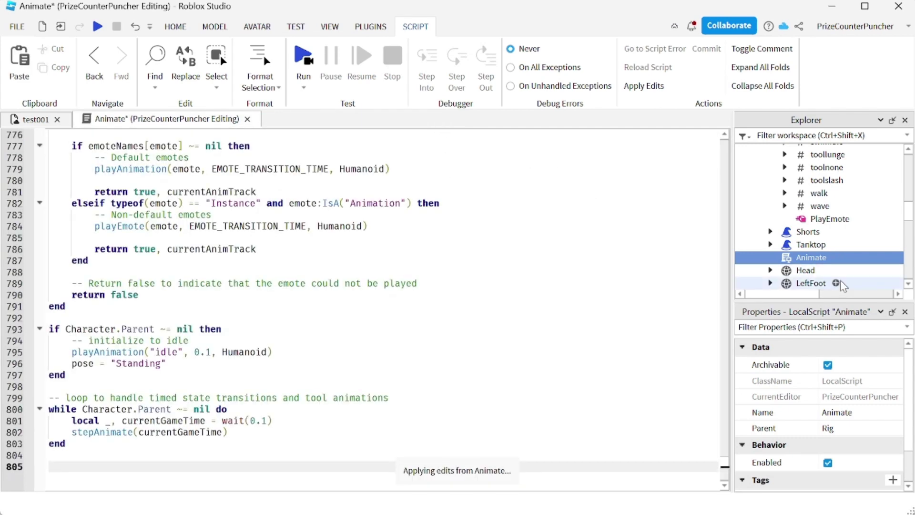
{"action": "right_click", "coordinate": [815, 259]}
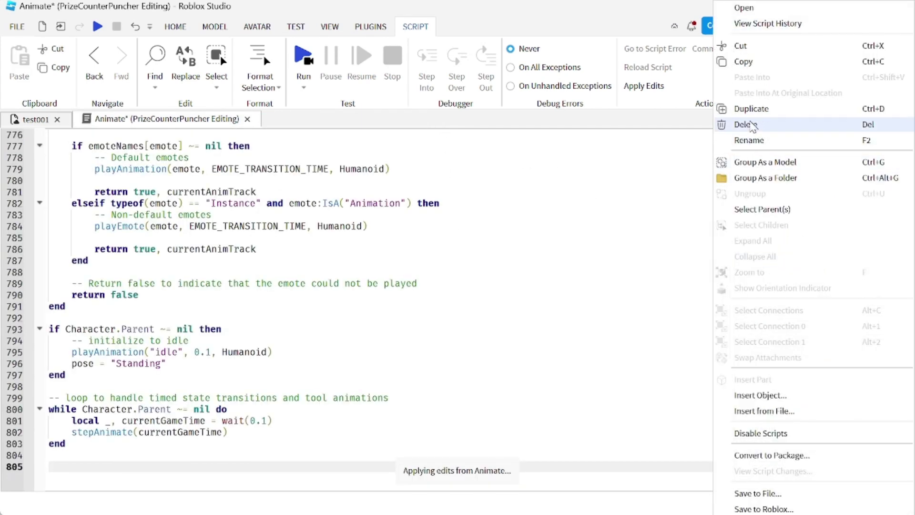
{"action": "left_click", "coordinate": [567, 270]}
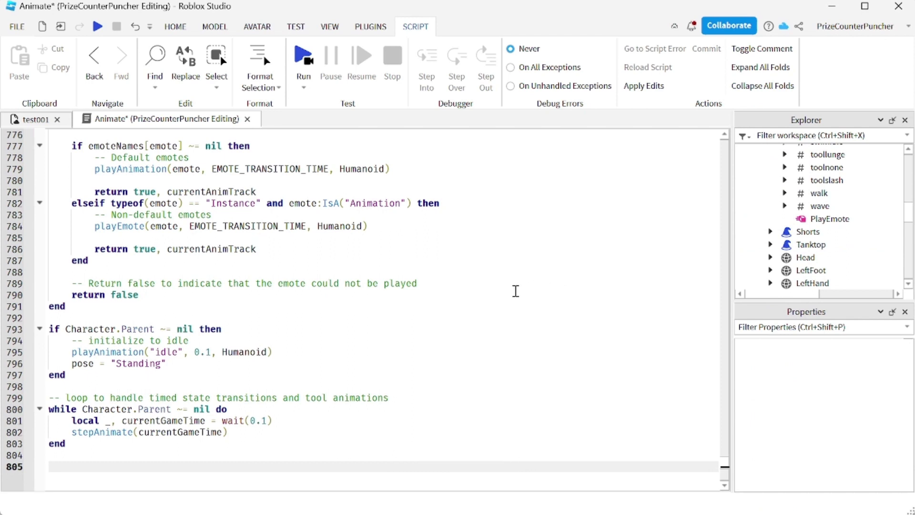
{"action": "left_click", "coordinate": [304, 87]}
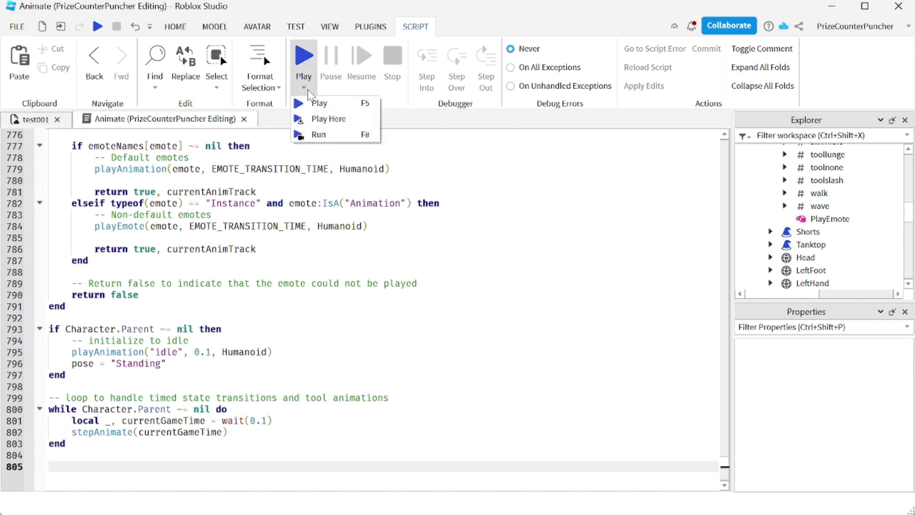
- Run the game, drag Part2 across the baseplate so the animated Rig follows, then stop
{"action": "left_click", "coordinate": [319, 134]}
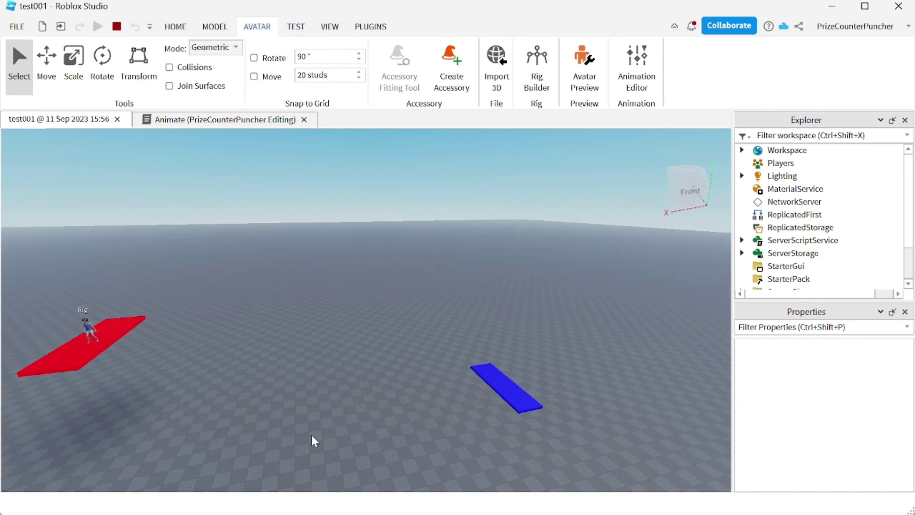
{"action": "scroll", "coordinate": [431, 420], "scroll_direction": "up", "scroll_amount": 3}
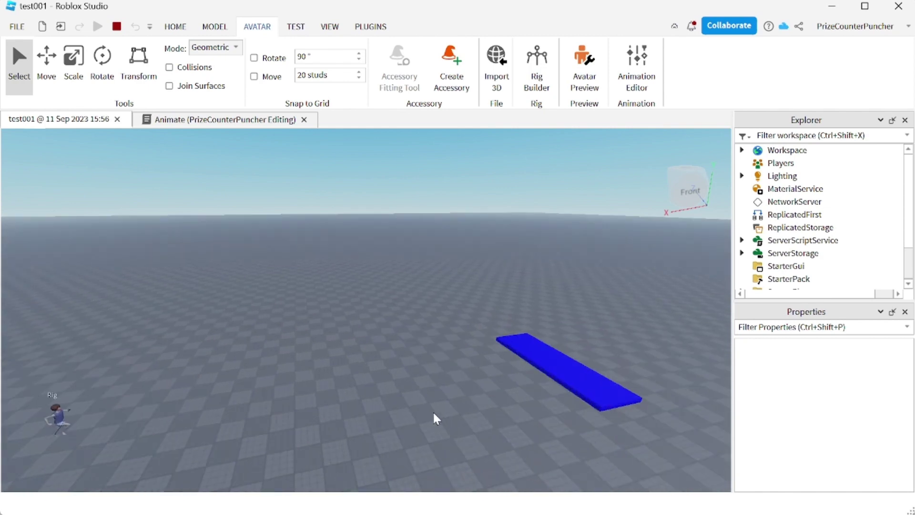
{"action": "left_click", "coordinate": [540, 376]}
{"action": "left_click_drag", "start_coordinate": [539, 376], "coordinate": [260, 329]}
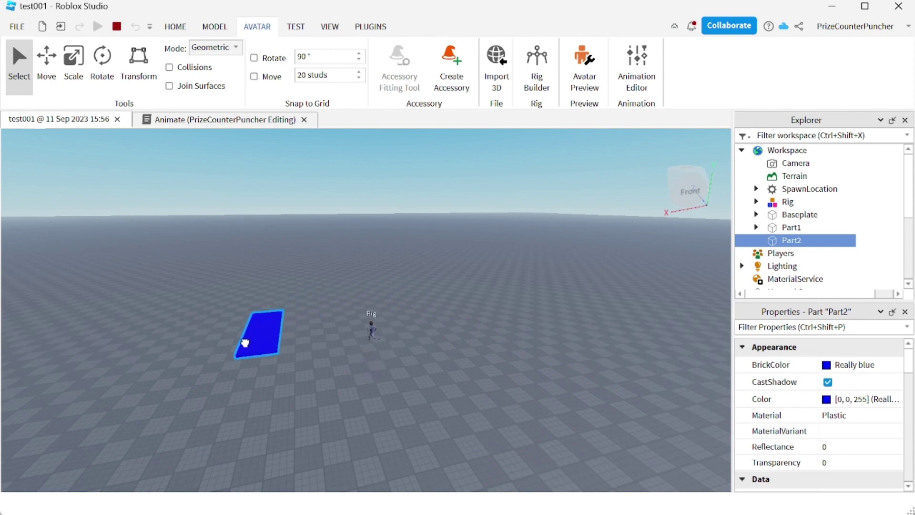
{"action": "mouse_move", "coordinate": [260, 329]}
{"action": "left_mouse_down"}
{"action": "mouse_move", "coordinate": [310, 478]}
{"action": "mouse_move", "coordinate": [442, 407]}
{"action": "left_mouse_up"}
{"action": "scroll", "coordinate": [393, 386], "scroll_direction": "up", "scroll_amount": 2}
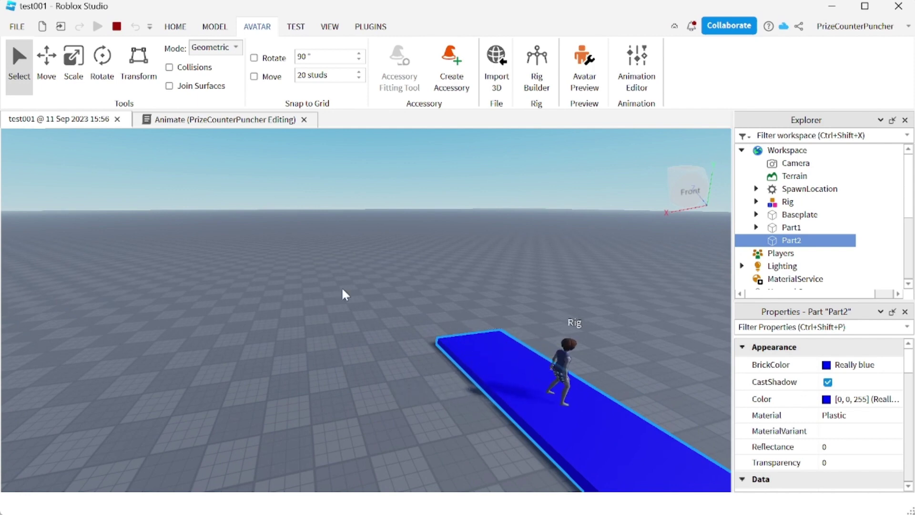
{"action": "left_click", "coordinate": [117, 26]}
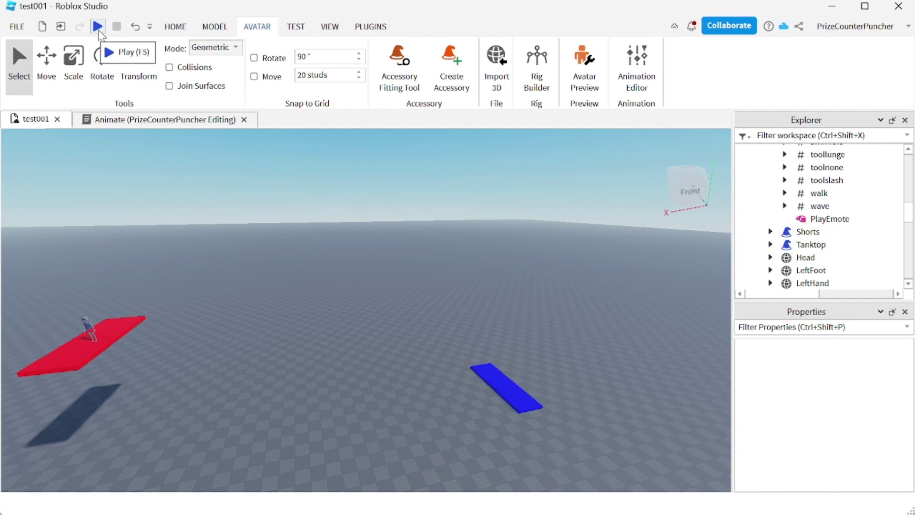
- Start a Play session and walk the avatar with W toward the Rig
{"action": "left_click", "coordinate": [98, 27]}
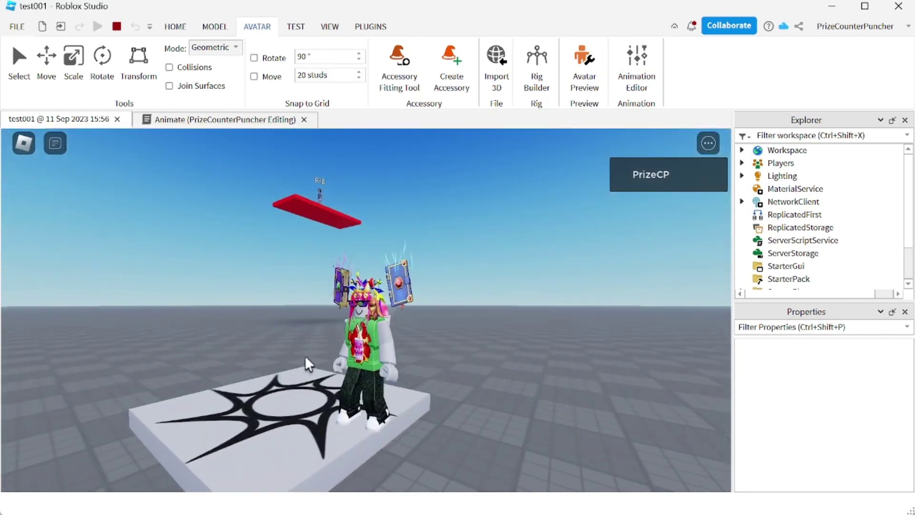
{"action": "scroll", "coordinate": [341, 218], "scroll_direction": "up", "scroll_amount": 2}
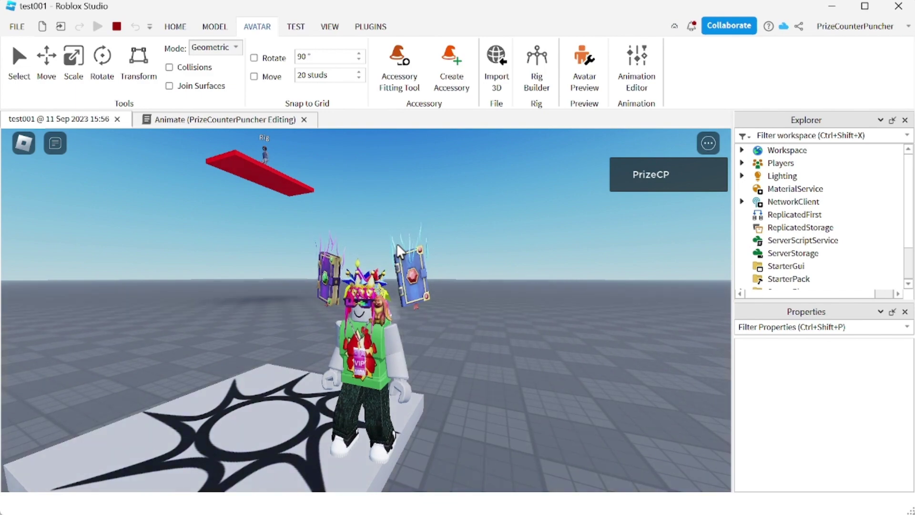
{"action": "key", "text": "w"}
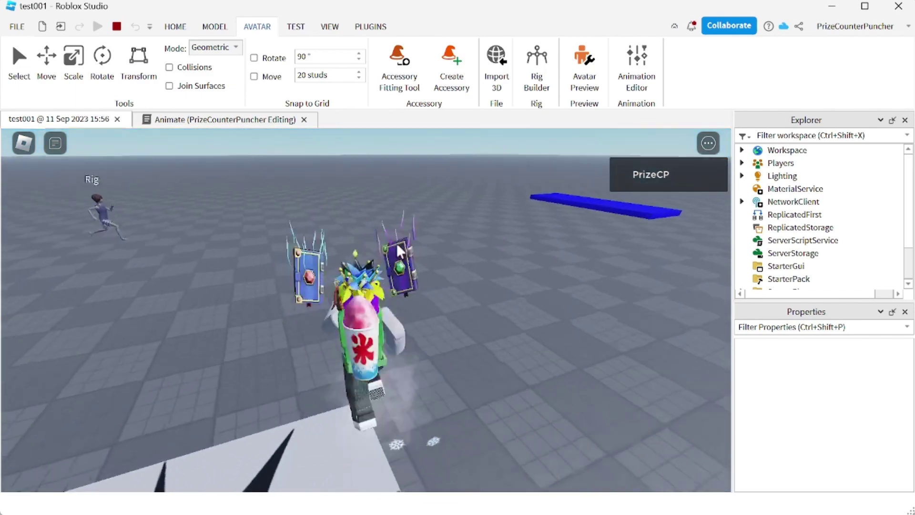
{"action": "key", "text": "w"}
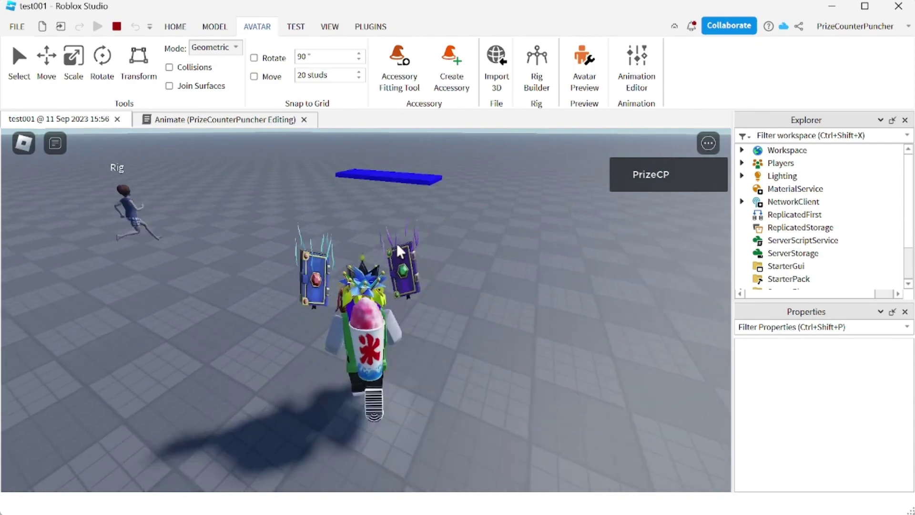
{"action": "key", "text": "w"}
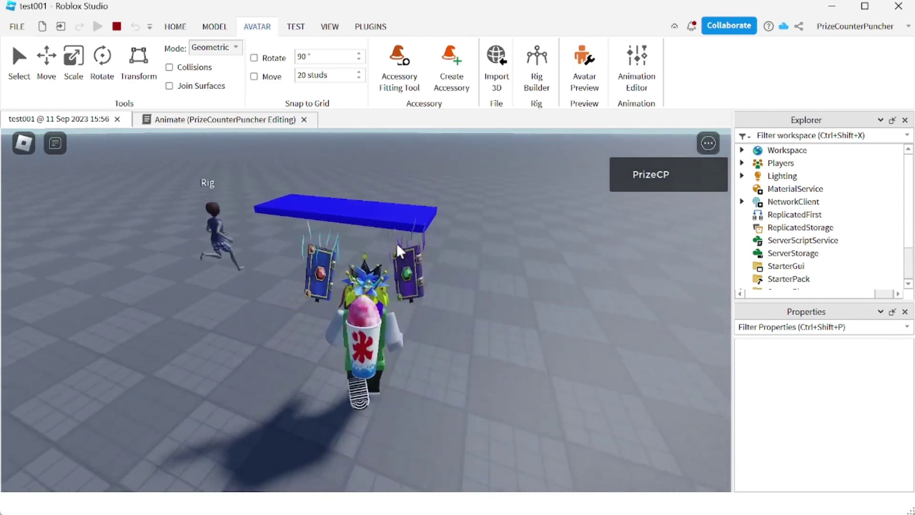